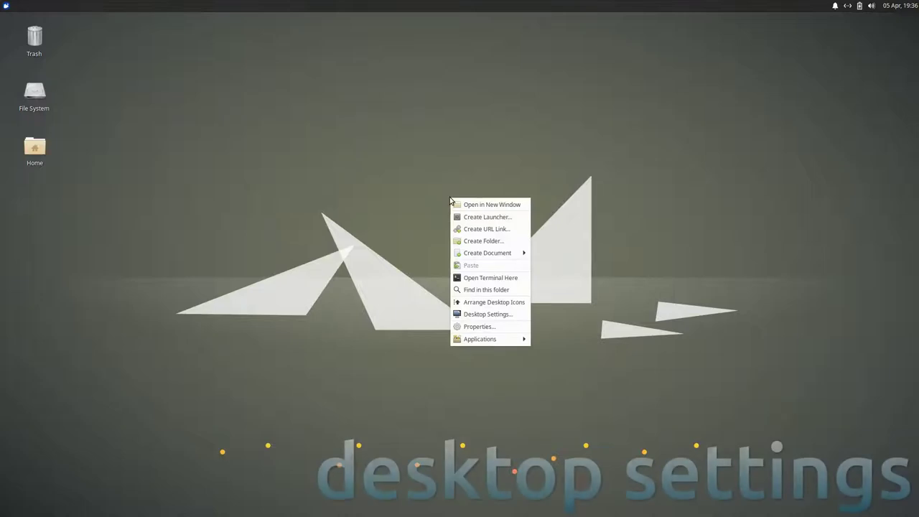
Step: Open the Desktop folder in a file manager window, maximize it, and switch to the administrator home folder
{"action": "left_click", "coordinate": [457, 204]}
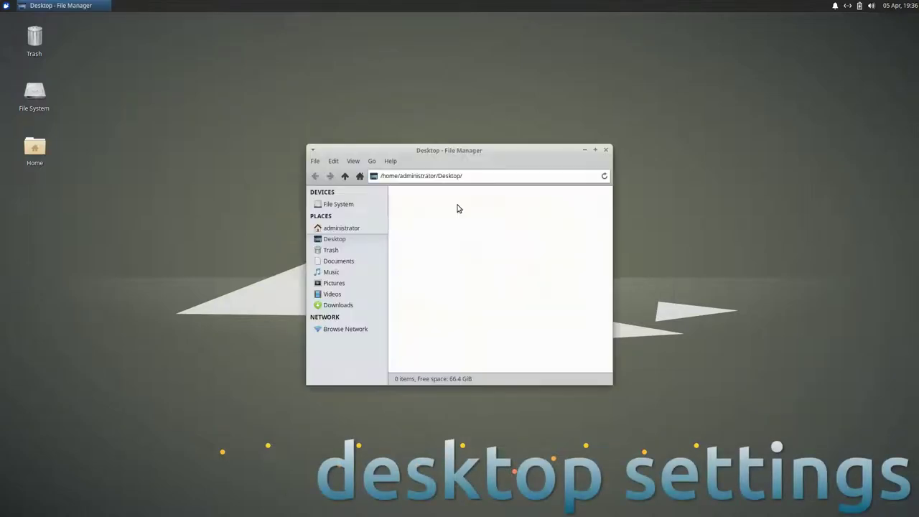
{"action": "double_click", "coordinate": [424, 151]}
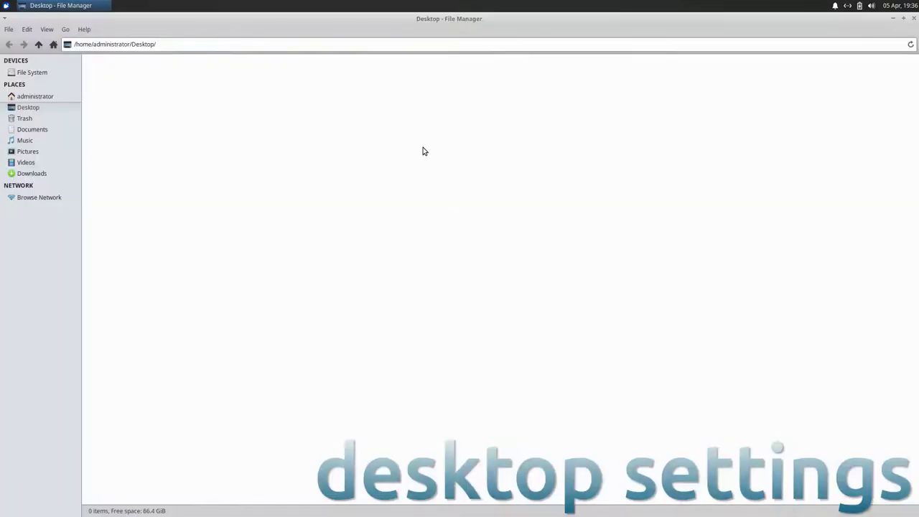
{"action": "left_click", "coordinate": [44, 97]}
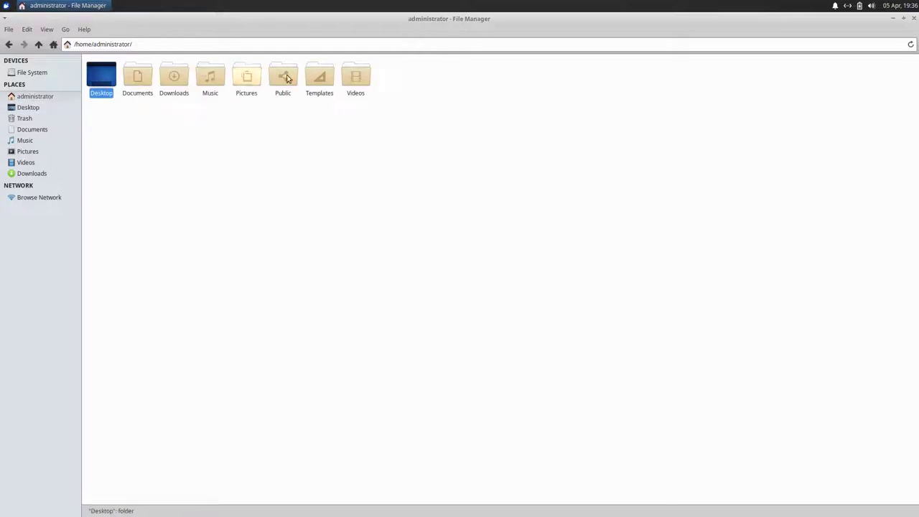
Step: Enlarge the home folder's icons, try the detailed list view, and switch the folder to the compact list view
{"action": "left_click", "coordinate": [47, 29]}
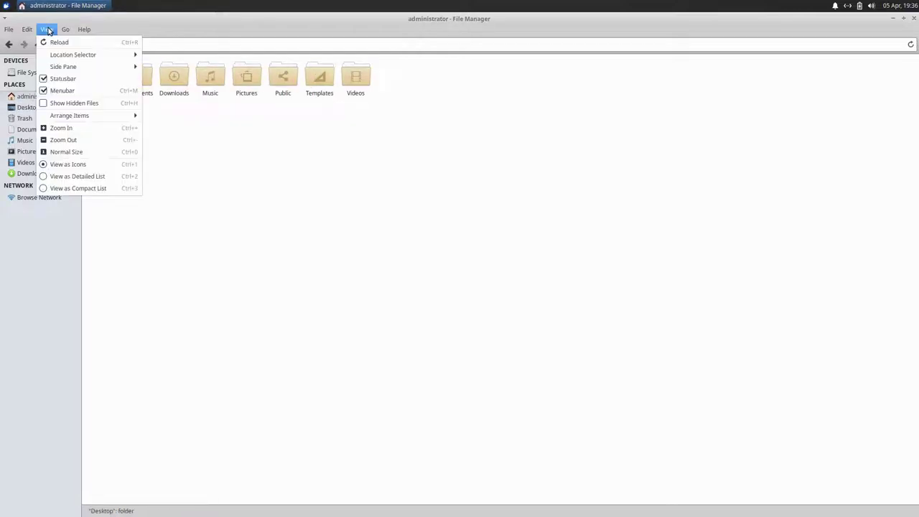
{"action": "left_click", "coordinate": [61, 127]}
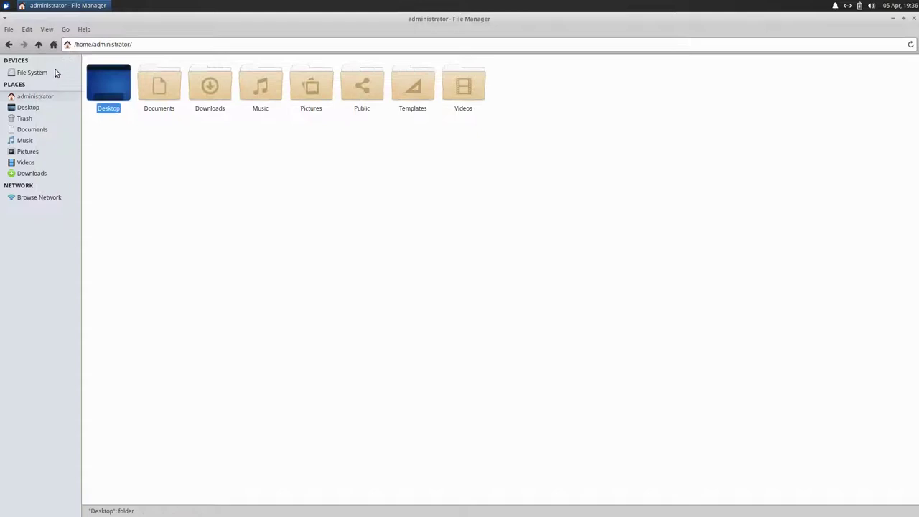
{"action": "left_click", "coordinate": [48, 32]}
{"action": "left_click", "coordinate": [63, 176]}
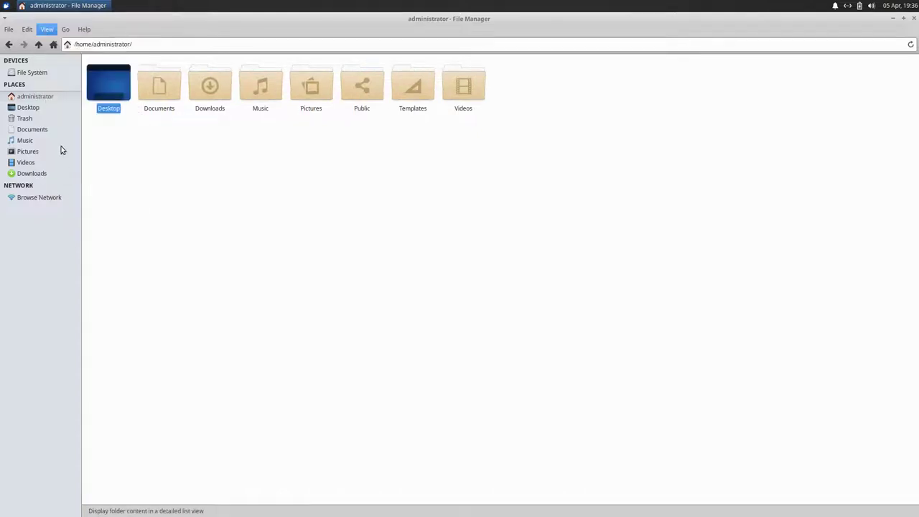
{"action": "left_click", "coordinate": [47, 30]}
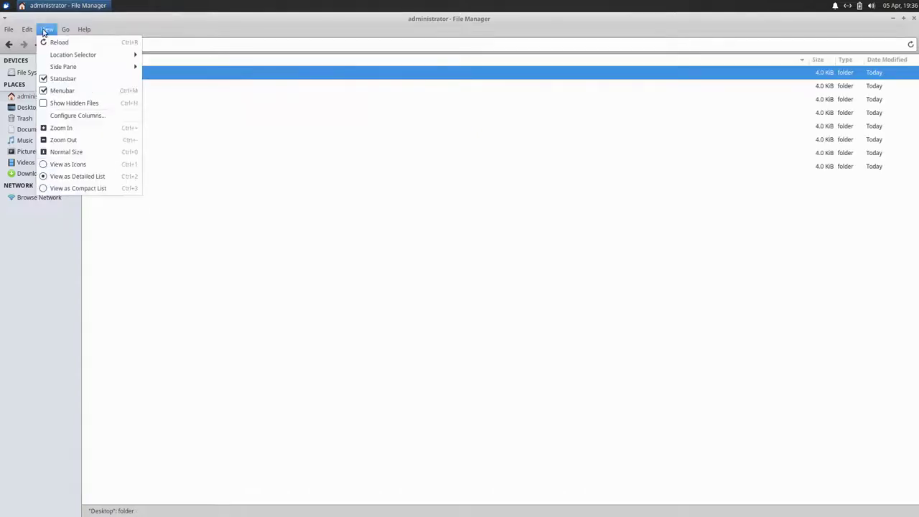
{"action": "left_click", "coordinate": [55, 187]}
Step: Check the file manager's version number in its About information and close the dialog
{"action": "left_click", "coordinate": [84, 32]}
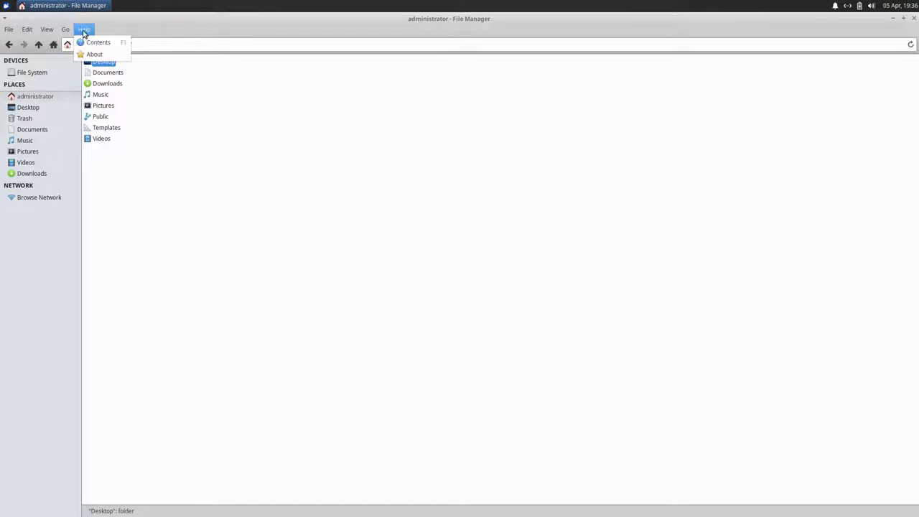
{"action": "left_click", "coordinate": [84, 54]}
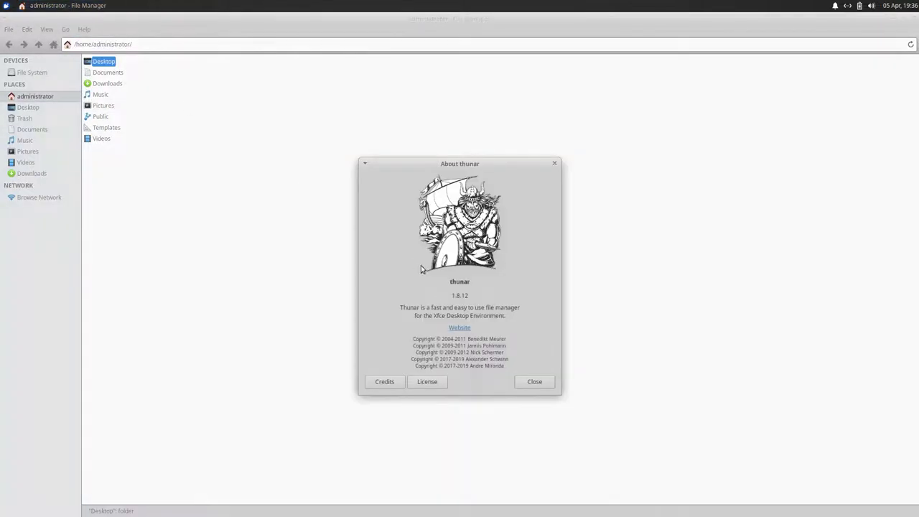
{"action": "left_click_drag", "start_coordinate": [448, 297], "coordinate": [480, 299]}
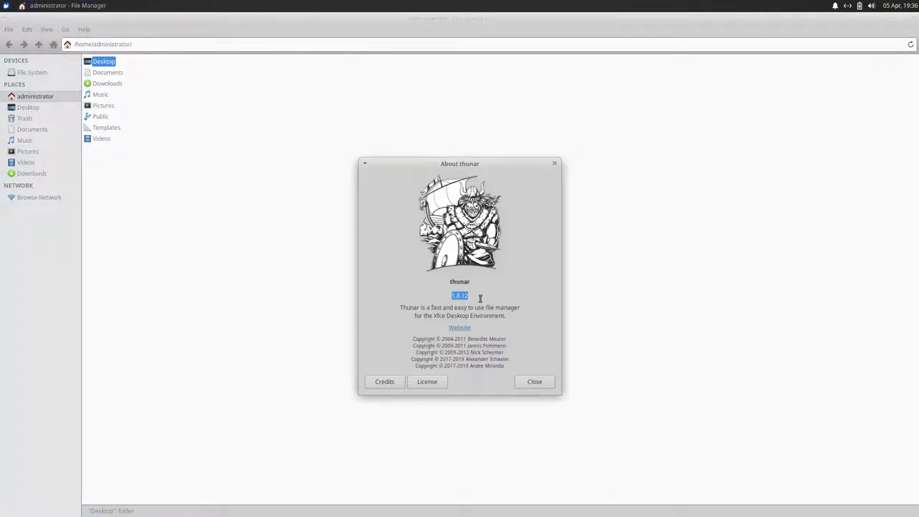
{"action": "left_click", "coordinate": [533, 381]}
Step: Tile the file manager to half of the screen and close it
{"action": "left_click_drag", "start_coordinate": [422, 19], "coordinate": [916, 214]}
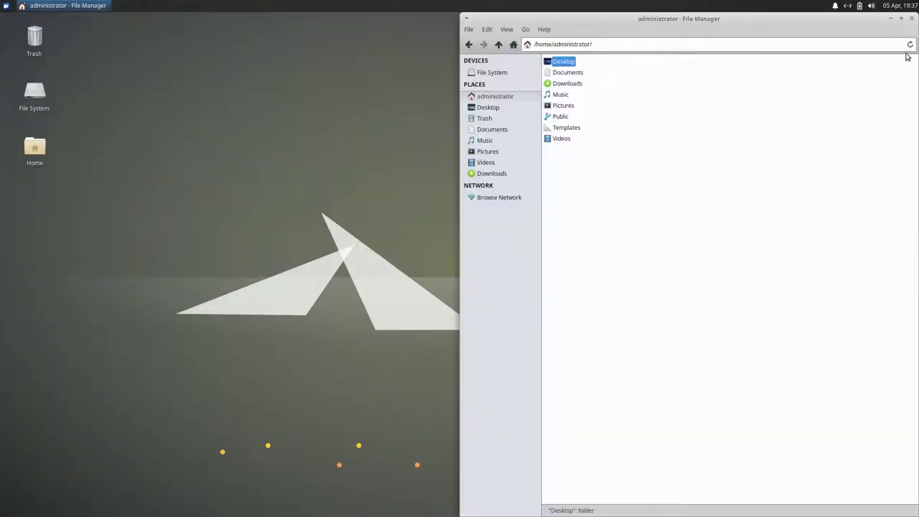
{"action": "left_click", "coordinate": [909, 17]}
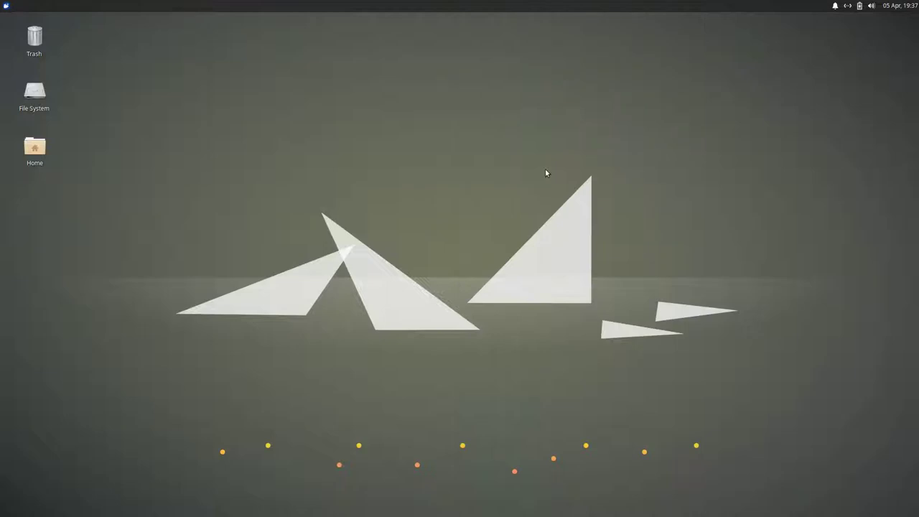
Step: View the desktop's Create Launcher and Create URL Link dialogs, closing each without creating anything
{"action": "right_click", "coordinate": [491, 193]}
{"action": "left_click", "coordinate": [499, 213]}
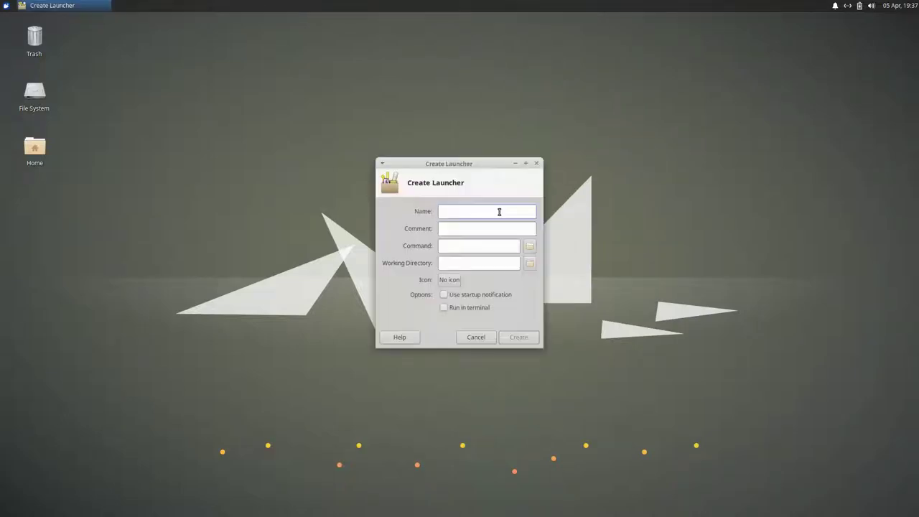
{"action": "left_click", "coordinate": [538, 163]}
{"action": "right_click", "coordinate": [457, 200]}
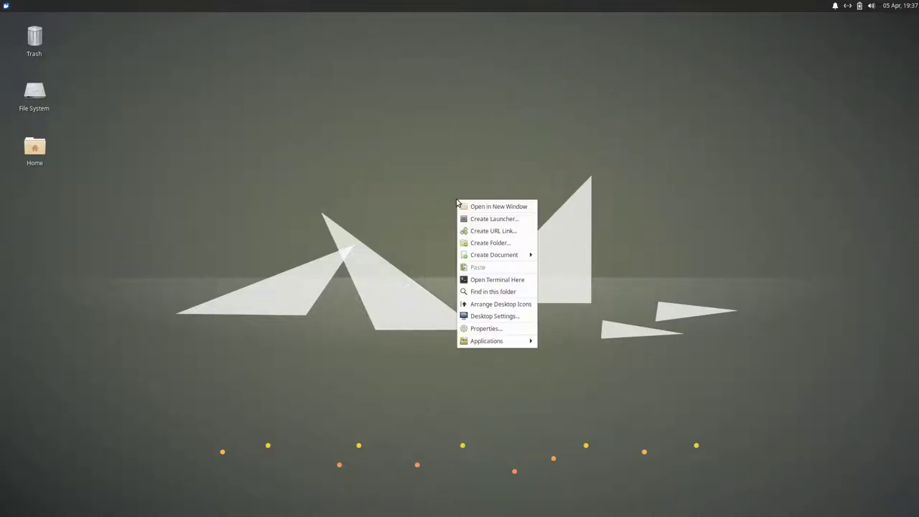
{"action": "left_click", "coordinate": [463, 229]}
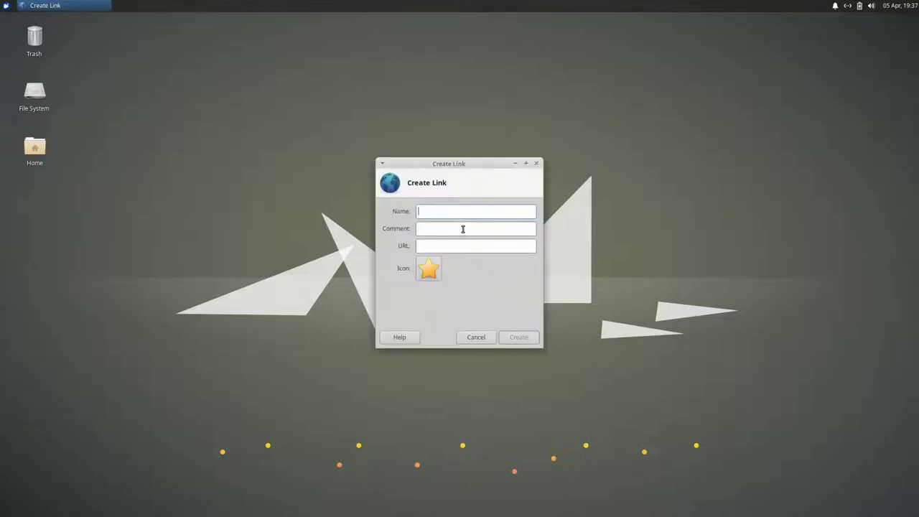
{"action": "left_click", "coordinate": [536, 164]}
Step: Create a new folder on the desktop, keeping the default name
{"action": "right_click", "coordinate": [435, 204]}
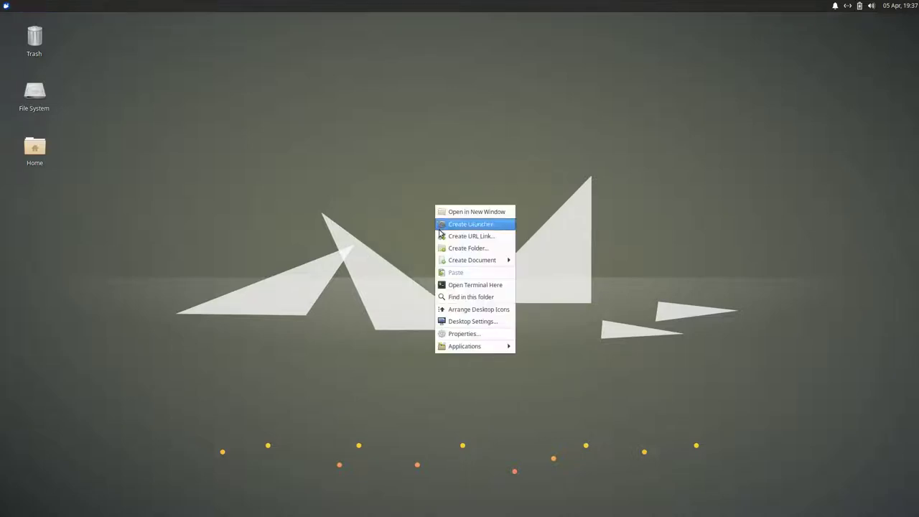
{"action": "left_click", "coordinate": [444, 249]}
{"action": "left_click", "coordinate": [499, 277]}
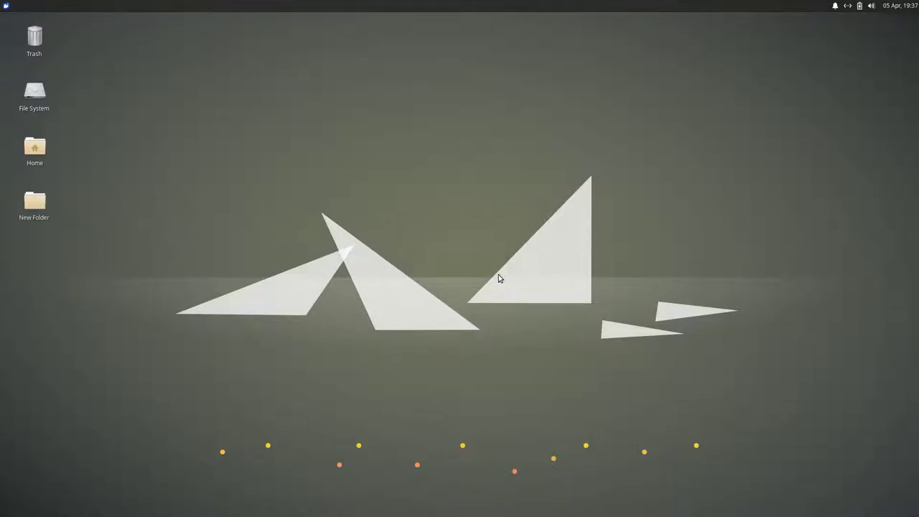
Step: Create an OpenDocument Text document on the desktop, keeping the default file name
{"action": "right_click", "coordinate": [457, 217]}
{"action": "mouse_move", "coordinate": [534, 269]}
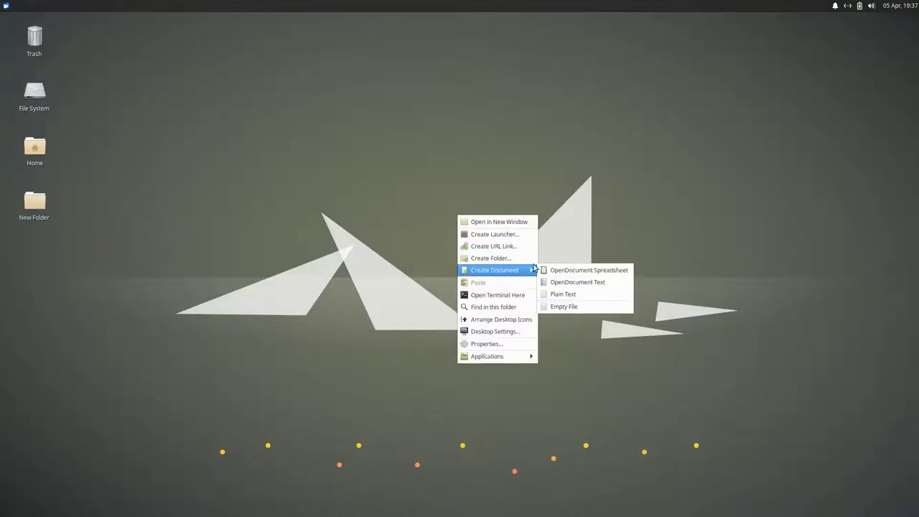
{"action": "left_click", "coordinate": [567, 286]}
{"action": "left_click", "coordinate": [506, 276]}
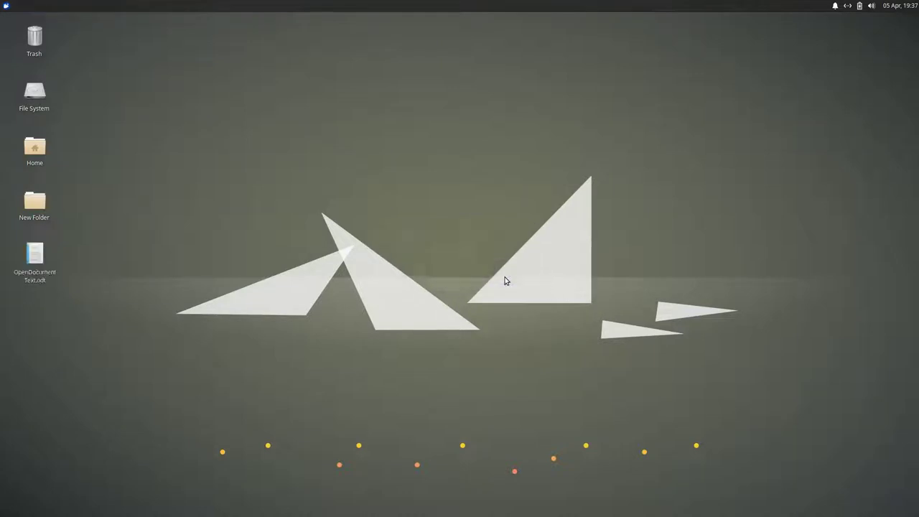
Step: Open a terminal in the Desktop folder, check the kernel release with uname -r, and close the terminal
{"action": "right_click", "coordinate": [456, 233]}
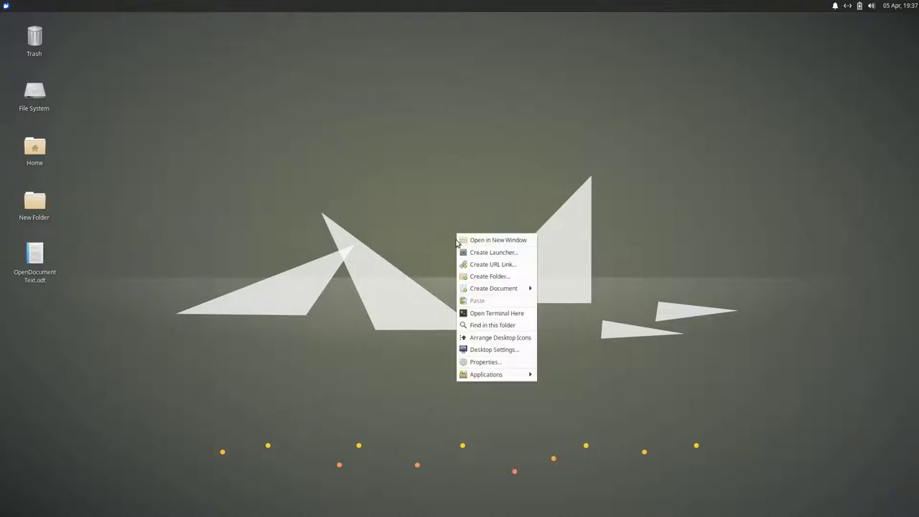
{"action": "left_click", "coordinate": [473, 313]}
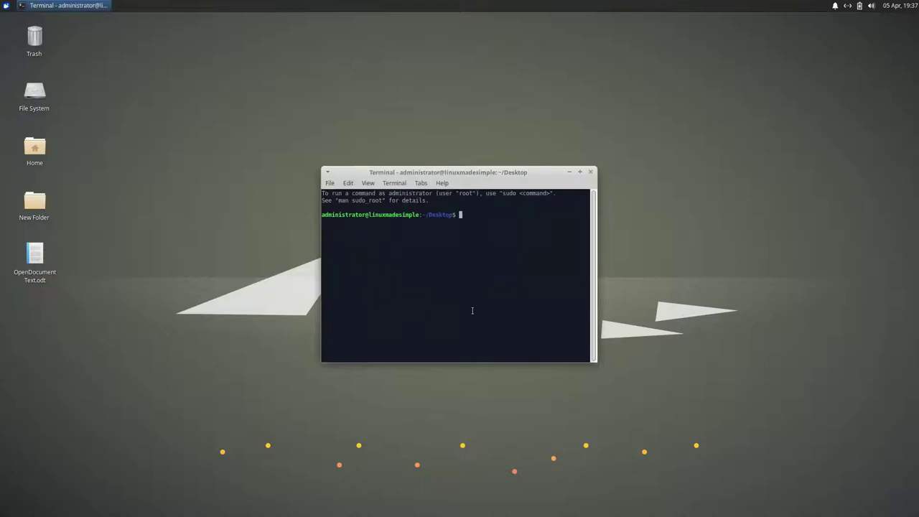
{"action": "type", "text": "uname -r"}
{"action": "key", "text": "Return"}
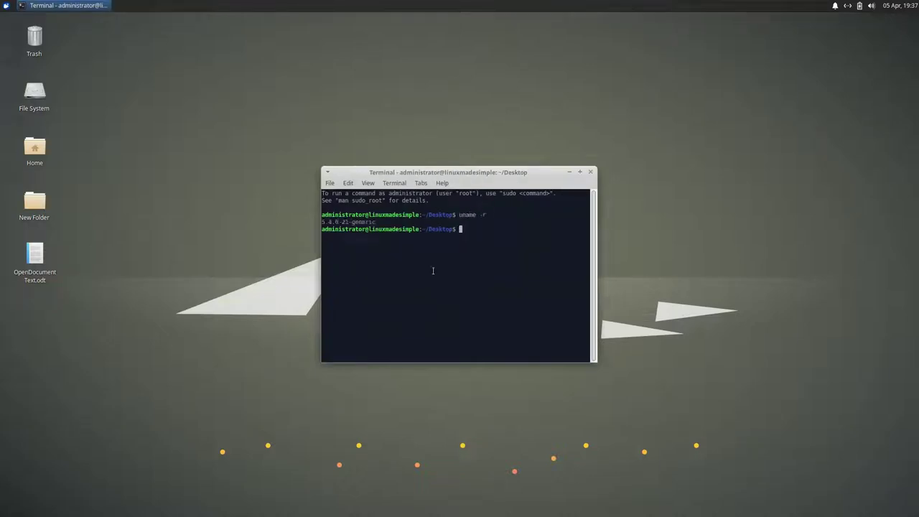
{"action": "left_click_drag", "start_coordinate": [378, 222], "coordinate": [321, 222]}
{"action": "left_click", "coordinate": [590, 173]}
Step: Open the file search for the Desktop folder and close it again
{"action": "right_click", "coordinate": [442, 207]}
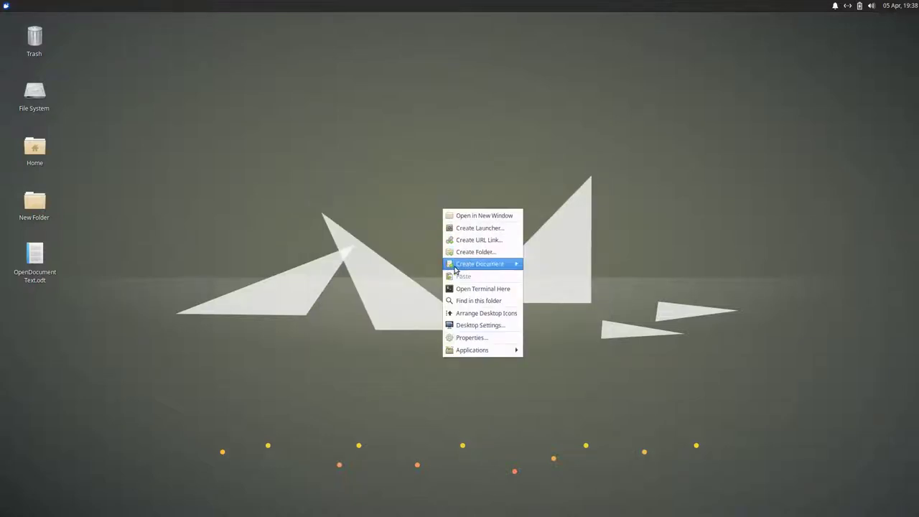
{"action": "left_click", "coordinate": [460, 301]}
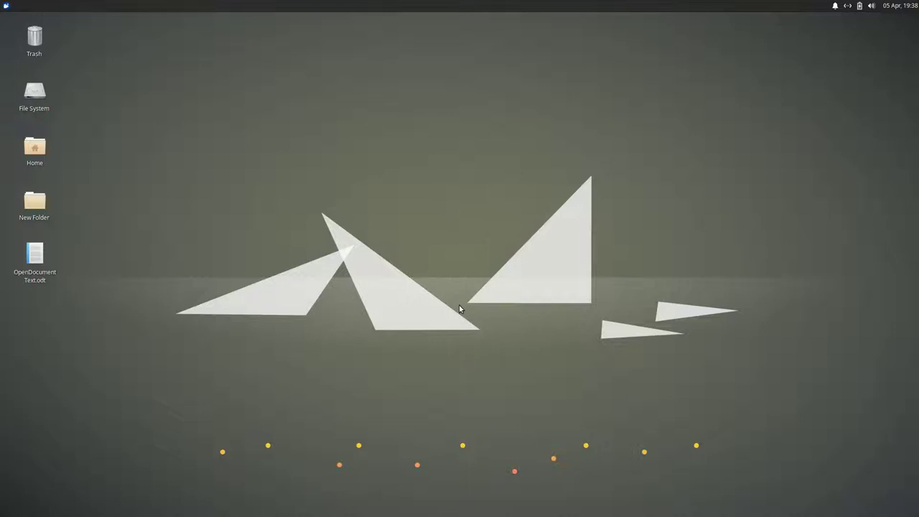
{"action": "left_click", "coordinate": [608, 150]}
Step: Arrange the desktop icons automatically
{"action": "right_click", "coordinate": [464, 225]}
{"action": "left_click", "coordinate": [479, 331]}
Step: Try the brown cracked-earth wallpaper in the desktop settings, set the first blue-green backdrop as wallpaper, and close the settings
{"action": "right_click", "coordinate": [454, 238]}
{"action": "left_click", "coordinate": [467, 355]}
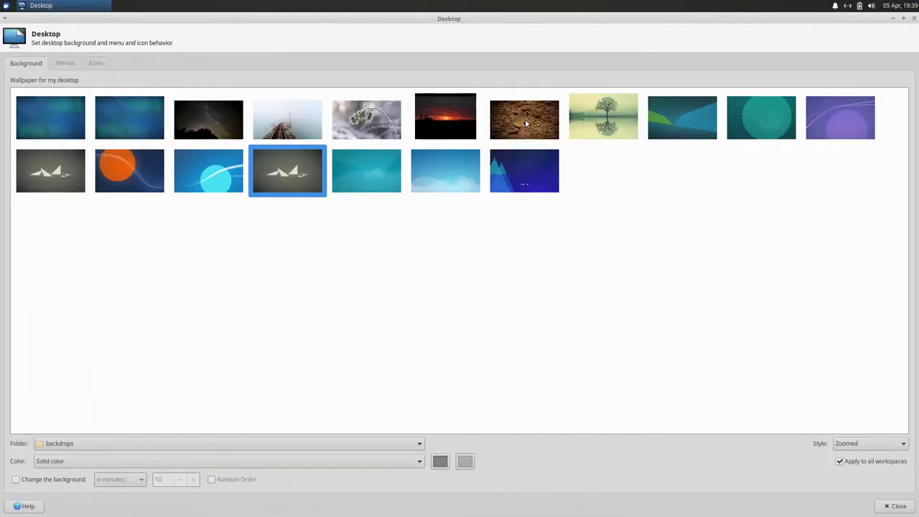
{"action": "double_click", "coordinate": [525, 119]}
{"action": "left_click", "coordinate": [60, 125]}
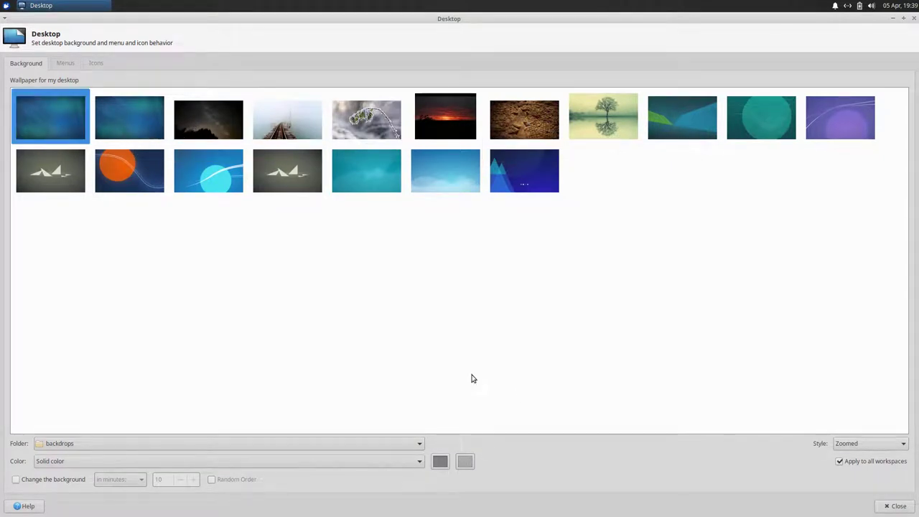
{"action": "left_click", "coordinate": [896, 506]}
Step: Review the Desktop folder's general properties, emblems and permissions, and close the properties dialog
{"action": "right_click", "coordinate": [395, 198]}
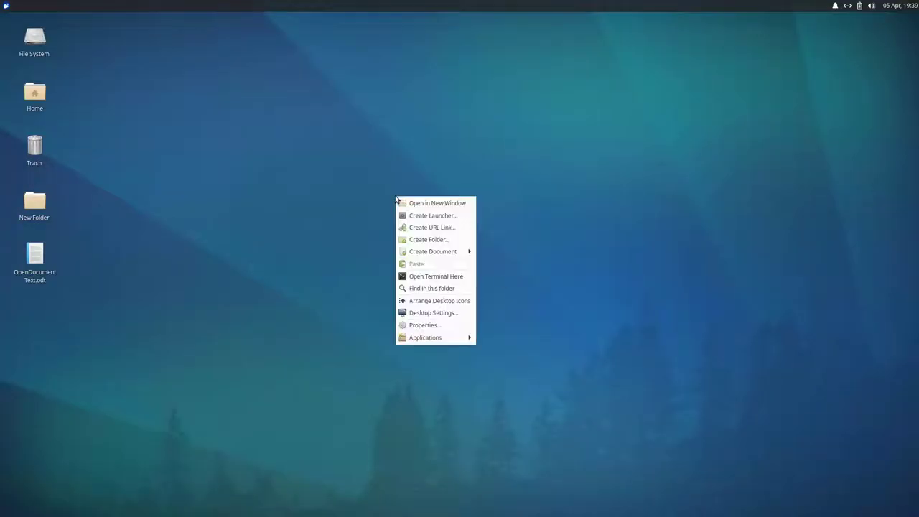
{"action": "left_click", "coordinate": [406, 325]}
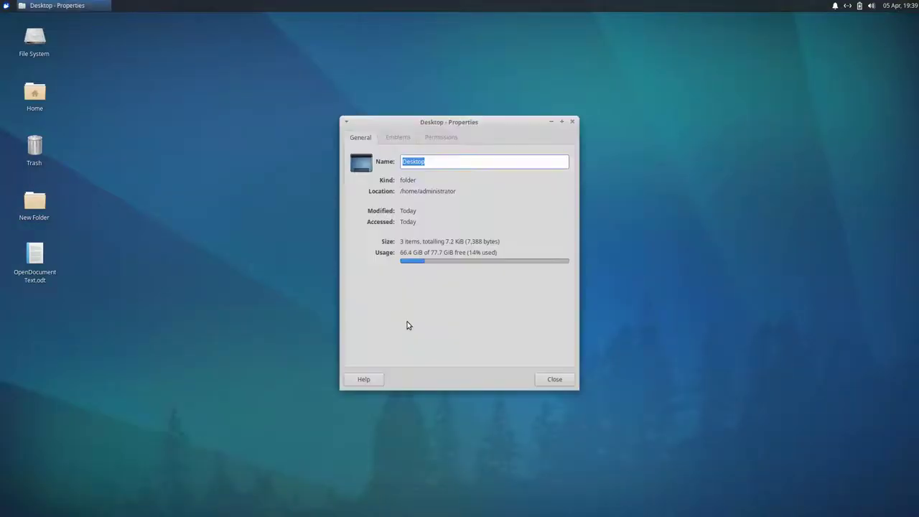
{"action": "left_click", "coordinate": [399, 138]}
{"action": "left_click", "coordinate": [440, 139]}
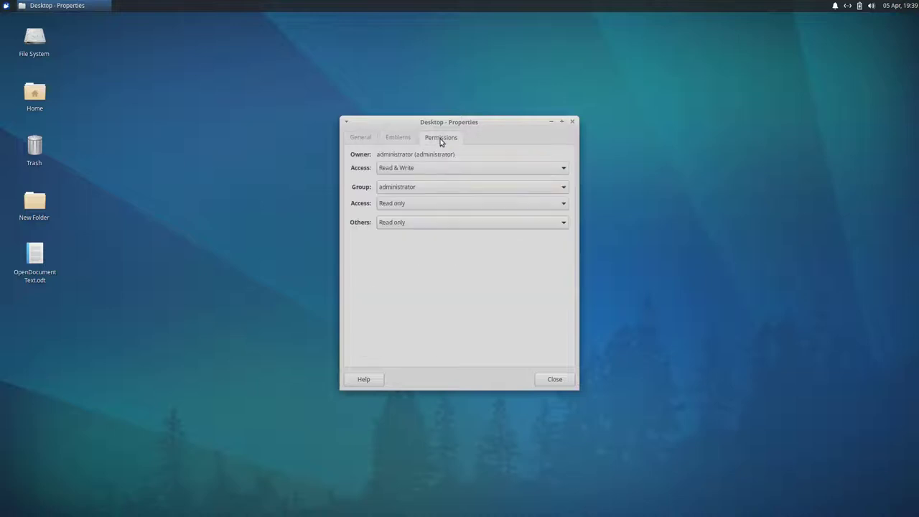
{"action": "left_click", "coordinate": [573, 122]}
Step: Look through the desktop's application categories and launch Software
{"action": "right_click", "coordinate": [443, 191]}
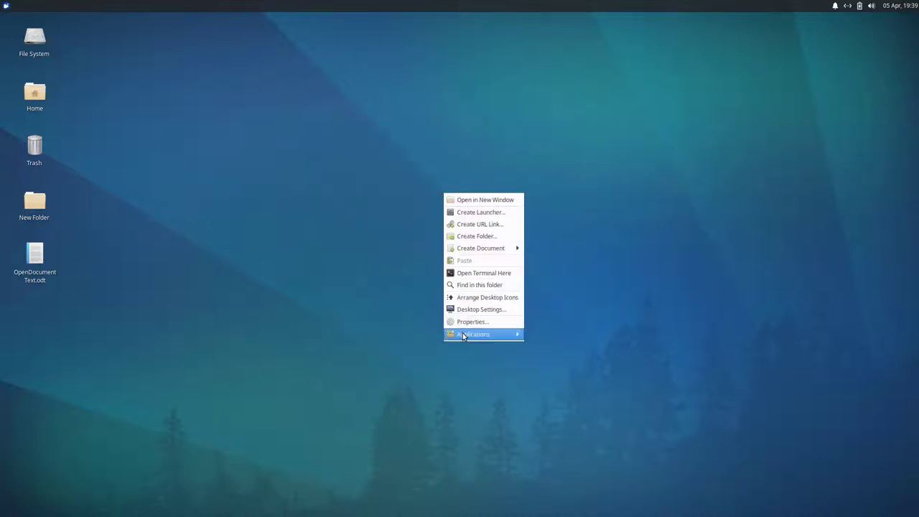
{"action": "mouse_move", "coordinate": [463, 336]}
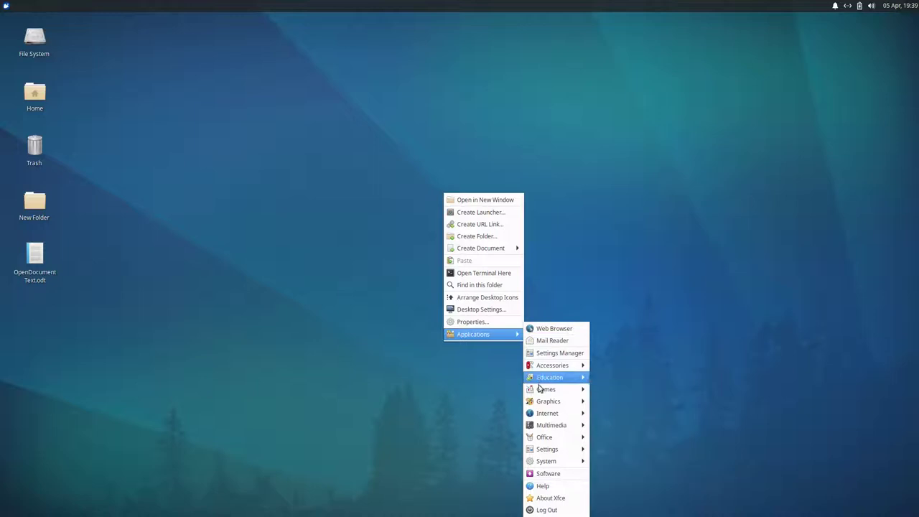
{"action": "mouse_move", "coordinate": [541, 427]}
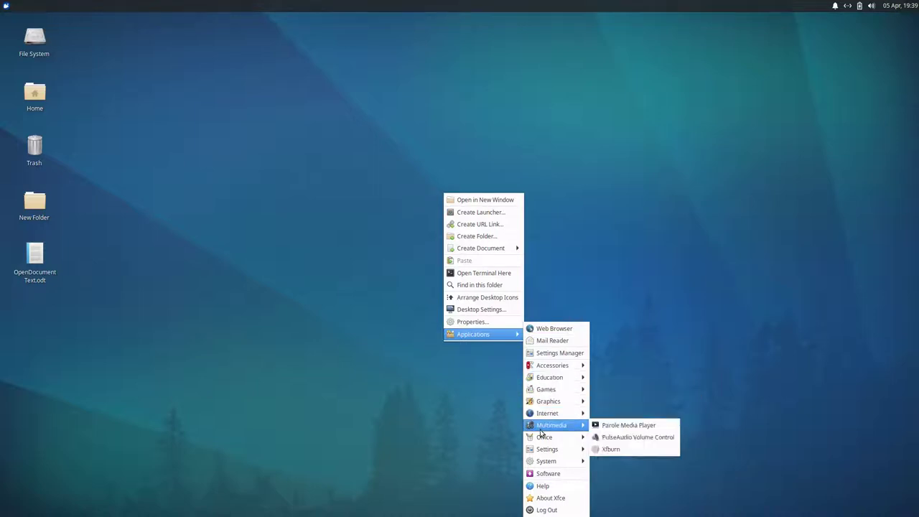
{"action": "mouse_move", "coordinate": [543, 462]}
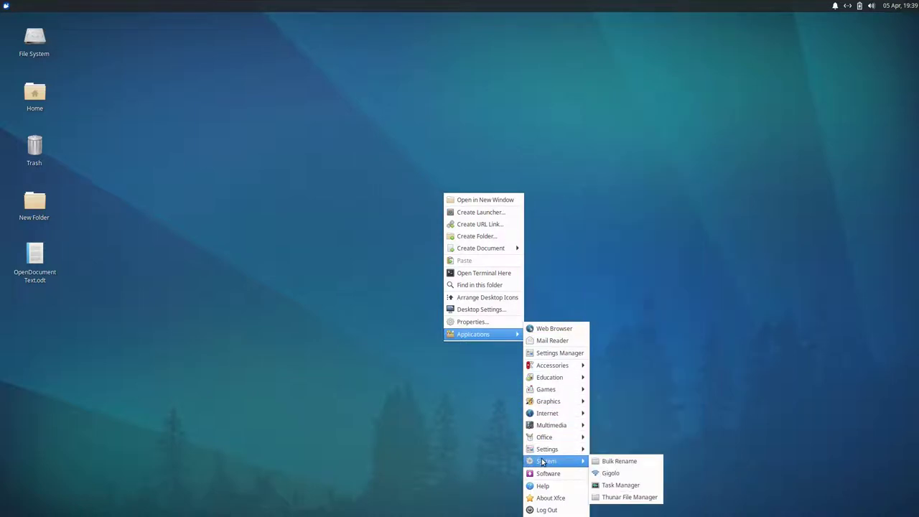
{"action": "left_click", "coordinate": [541, 474]}
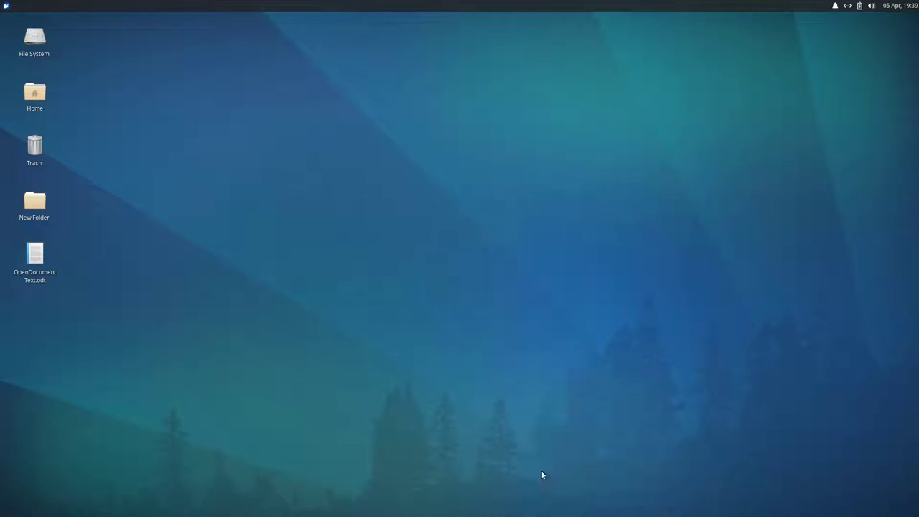
Step: Open the Xfce desktop environment's About information, review its Credits and Copyright sections, and close it
{"action": "right_click", "coordinate": [413, 233]}
{"action": "mouse_move", "coordinate": [470, 370]}
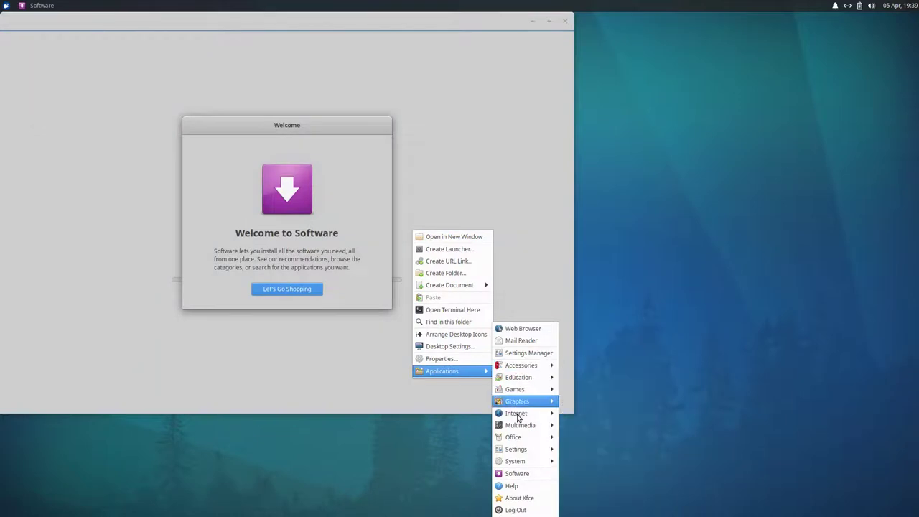
{"action": "left_click", "coordinate": [518, 499]}
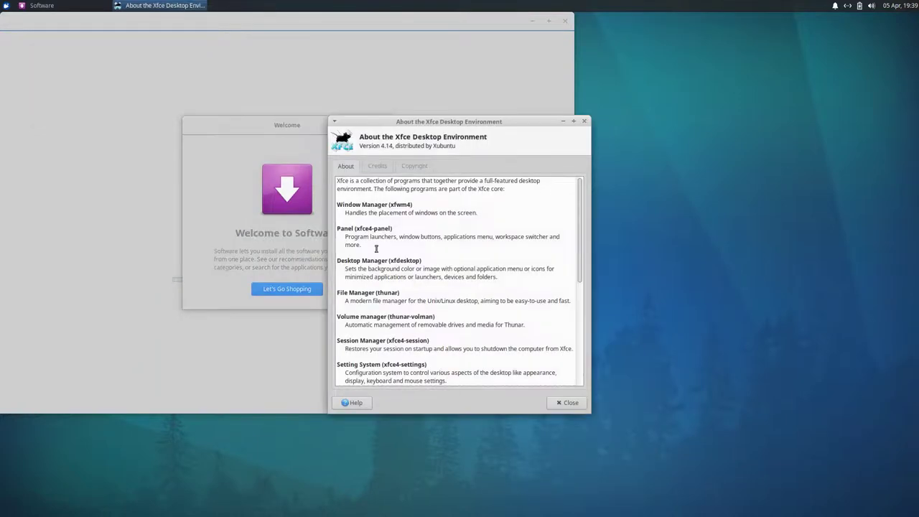
{"action": "left_click", "coordinate": [380, 166]}
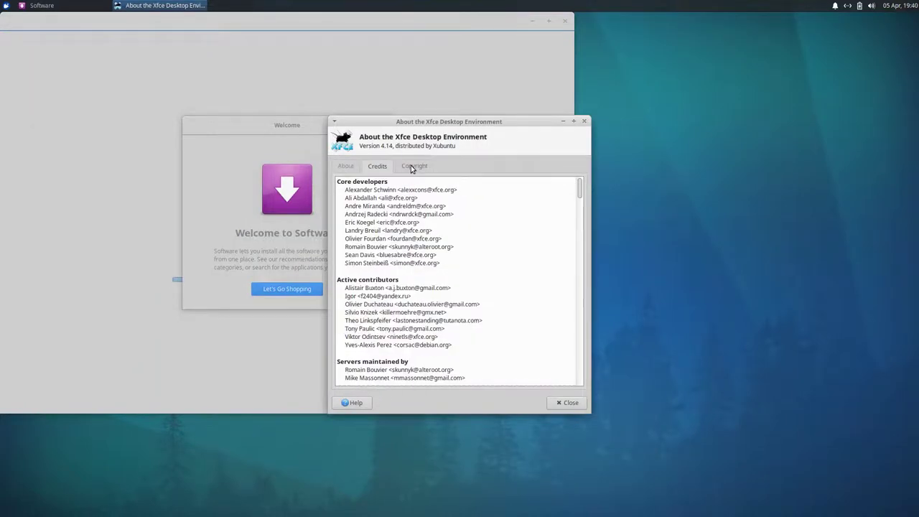
{"action": "left_click", "coordinate": [414, 166]}
{"action": "left_click", "coordinate": [584, 122]}
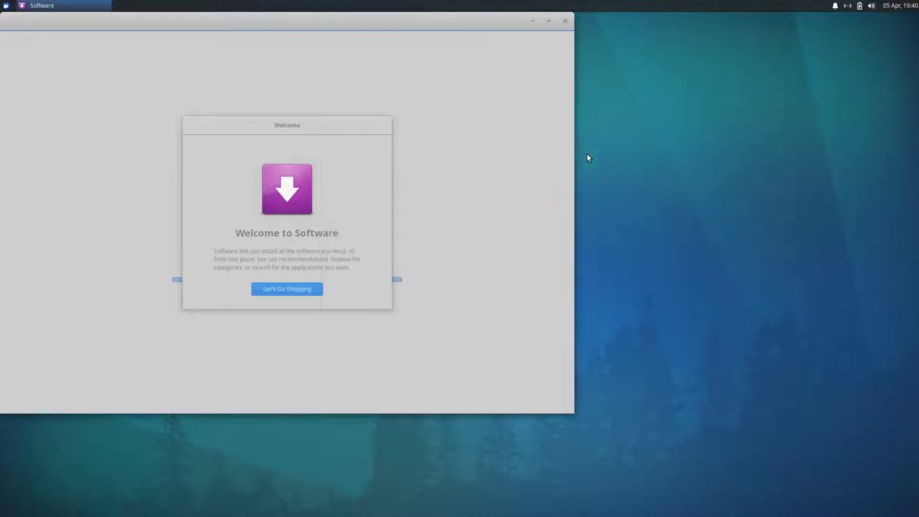
Step: Open the Log Out options from the desktop's applications list and cancel without ending the session
{"action": "right_click", "coordinate": [596, 215]}
{"action": "mouse_move", "coordinate": [617, 356]}
{"action": "left_click", "coordinate": [706, 510]}
{"action": "left_click", "coordinate": [502, 327]}
Step: Dismiss the Welcome to Software message and minimize the Software window
{"action": "left_click", "coordinate": [300, 289]}
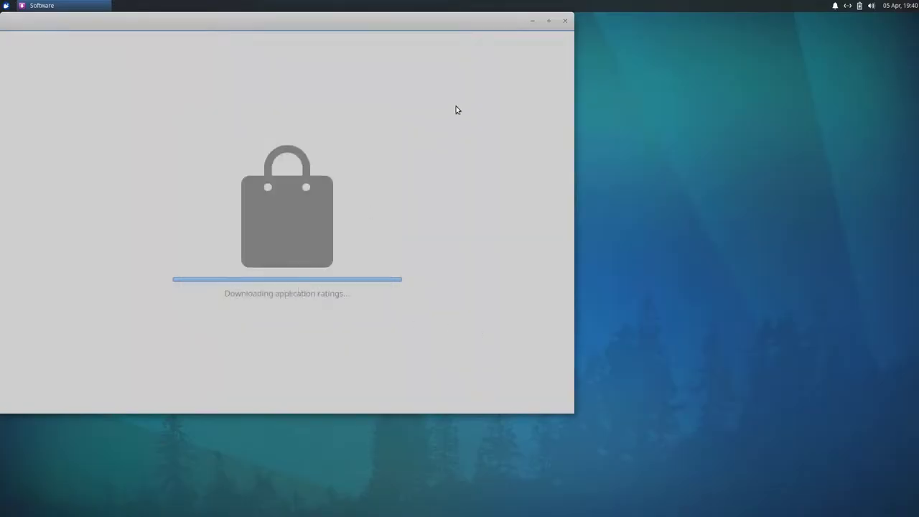
{"action": "left_click", "coordinate": [533, 22]}
Step: Check the panel's clock, volume, power and network indicators one after another
{"action": "left_click", "coordinate": [891, 6]}
{"action": "left_click", "coordinate": [891, 5]}
{"action": "left_click", "coordinate": [873, 6]}
{"action": "left_click", "coordinate": [872, 6]}
{"action": "left_click", "coordinate": [860, 5]}
{"action": "left_click", "coordinate": [860, 6]}
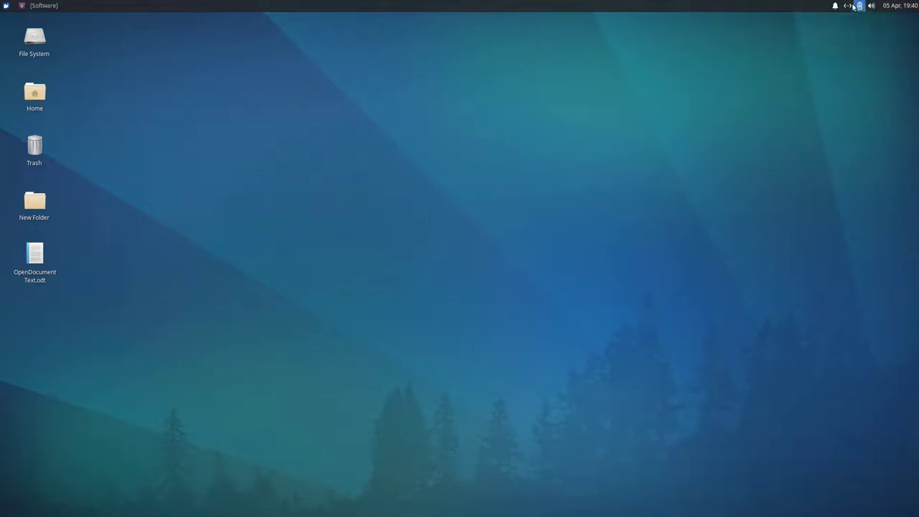
{"action": "left_click", "coordinate": [848, 6]}
Step: Turn on Do not disturb for notifications and turn it off again
{"action": "left_click", "coordinate": [835, 6]}
{"action": "left_click", "coordinate": [834, 6]}
{"action": "left_click", "coordinate": [906, 20]}
{"action": "left_click", "coordinate": [835, 5]}
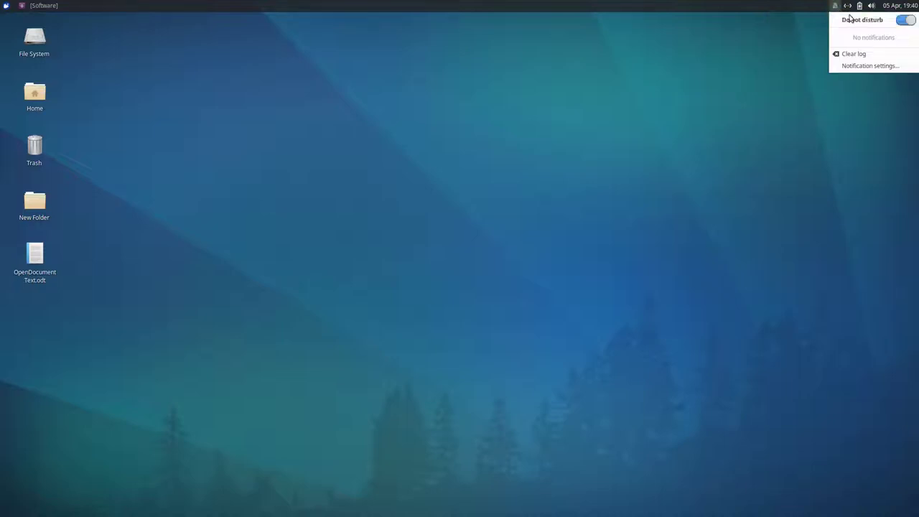
{"action": "left_click", "coordinate": [901, 24]}
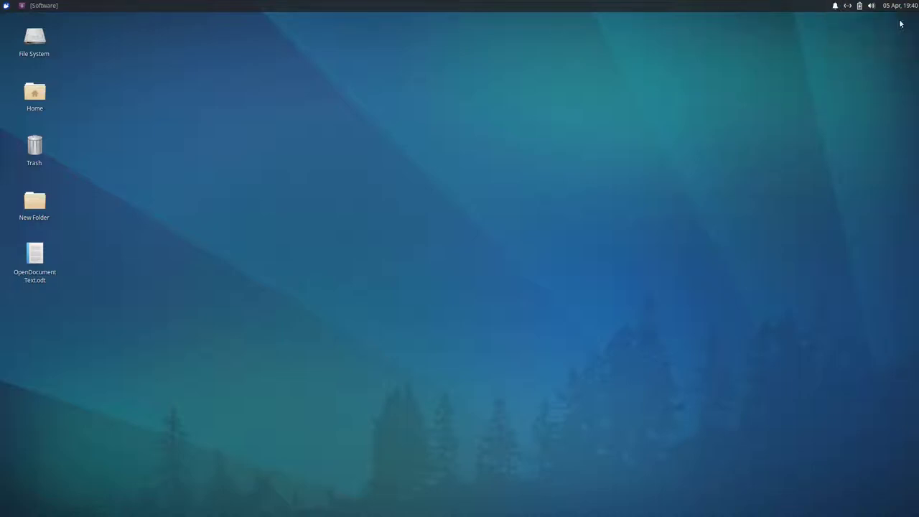
Step: View the About information for the desktop panel and close it
{"action": "right_click", "coordinate": [565, 6]}
{"action": "mouse_move", "coordinate": [603, 67]}
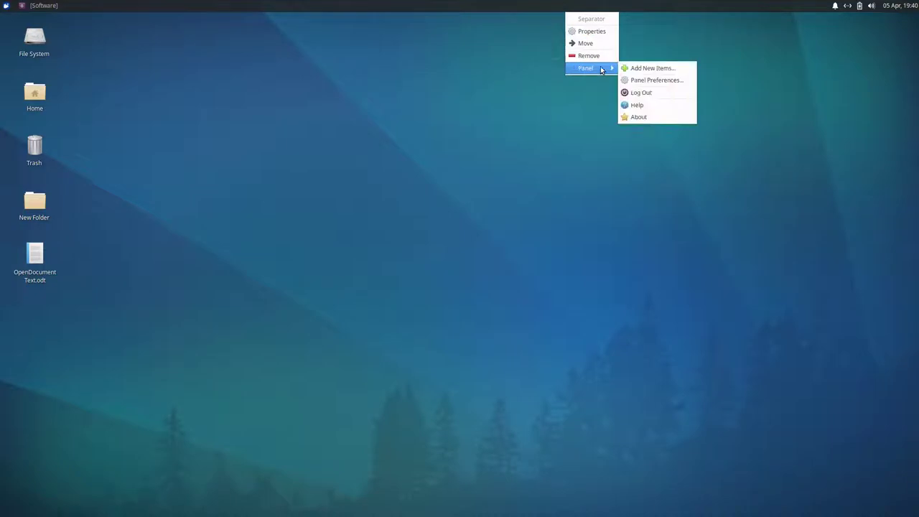
{"action": "left_click", "coordinate": [636, 115]}
{"action": "left_click", "coordinate": [541, 328]}
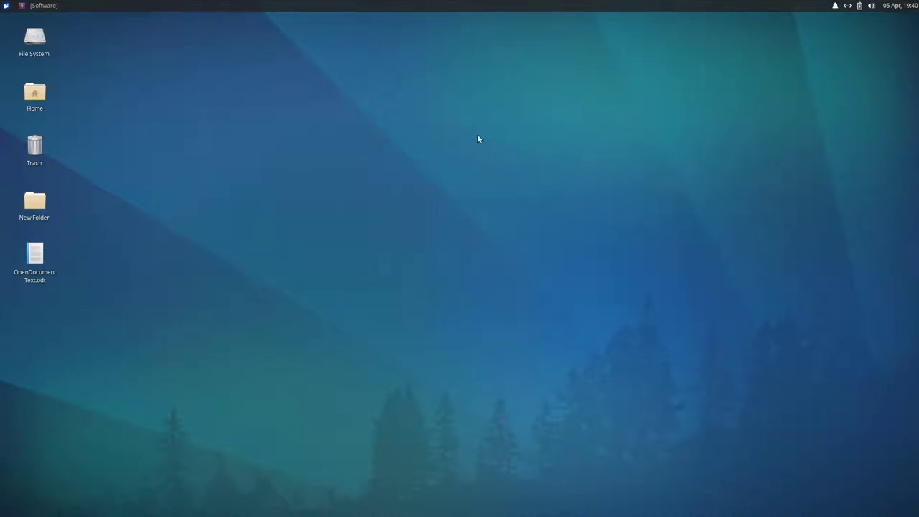
Step: Open the desktop panel's help and choose to read the manual online
{"action": "right_click", "coordinate": [435, 8]}
{"action": "mouse_move", "coordinate": [475, 69]}
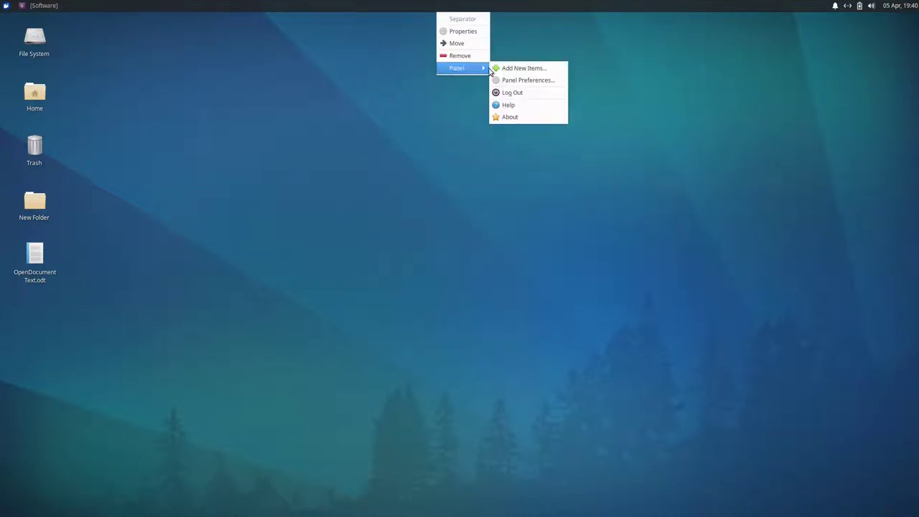
{"action": "left_click", "coordinate": [508, 108]}
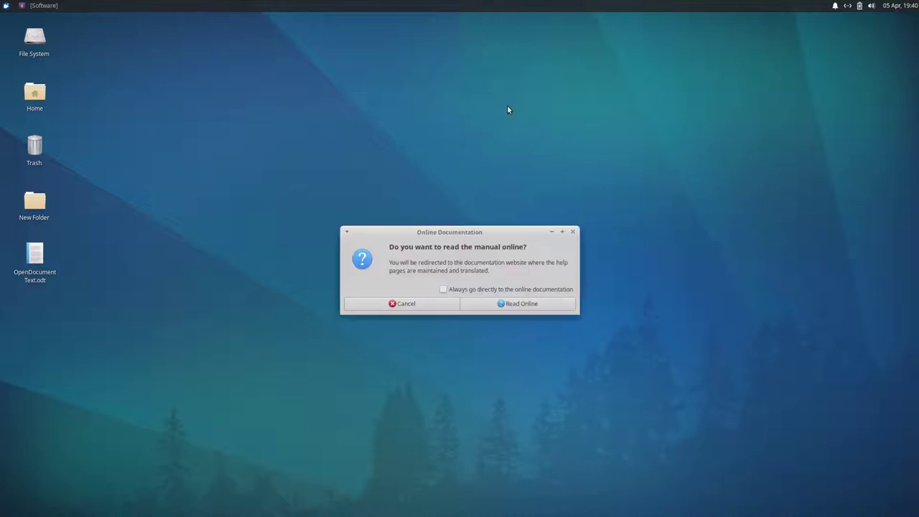
{"action": "left_click", "coordinate": [537, 306]}
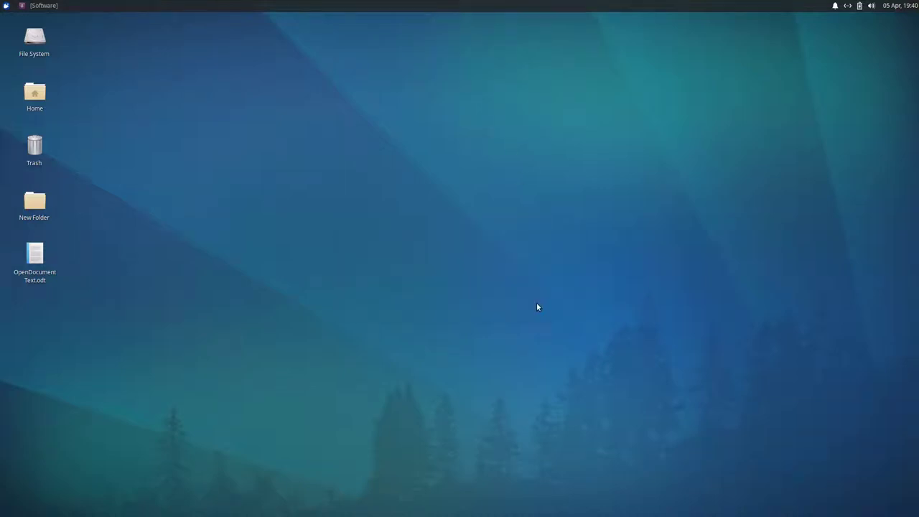
Step: Open the Log Out options from the desktop panel and cancel them
{"action": "right_click", "coordinate": [460, 8]}
{"action": "mouse_move", "coordinate": [505, 72]}
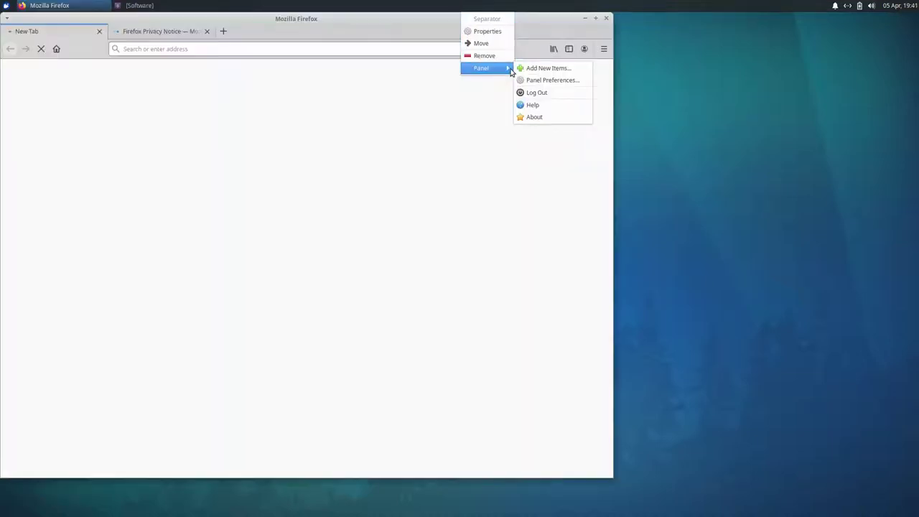
{"action": "left_click", "coordinate": [531, 92]}
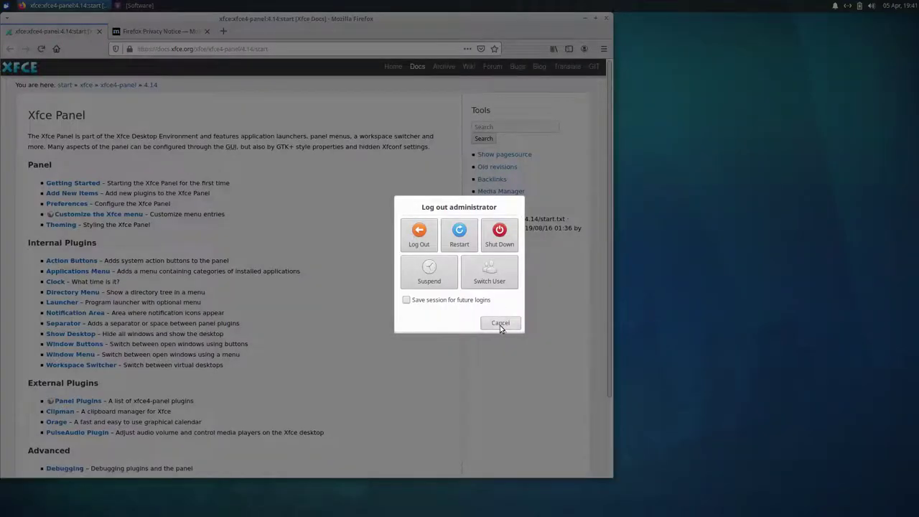
{"action": "left_click", "coordinate": [500, 324]}
Step: Maximize Firefox to view the Xfce Panel documentation, and minimize the window
{"action": "double_click", "coordinate": [473, 17]}
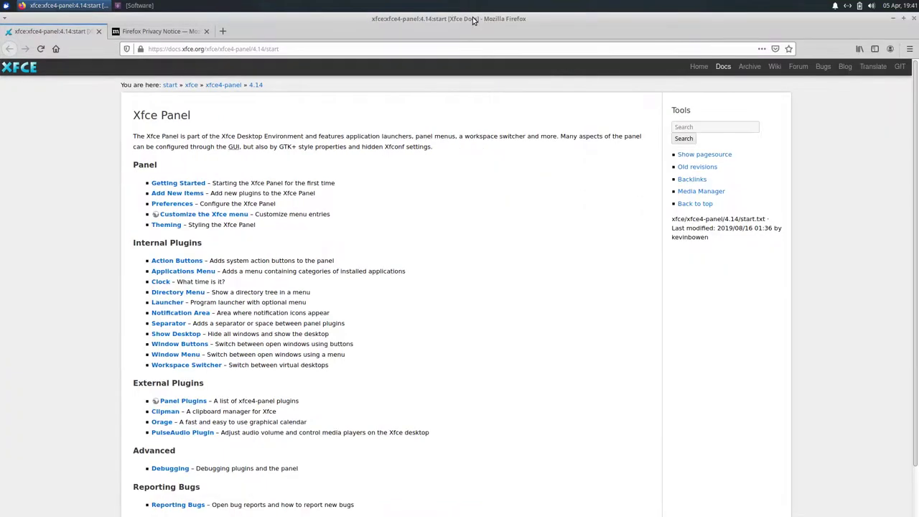
{"action": "left_click", "coordinate": [890, 20]}
Step: View the plugins available in the panel's Add New Items dialog and close it without adding any
{"action": "right_click", "coordinate": [659, 9]}
{"action": "mouse_move", "coordinate": [679, 67]}
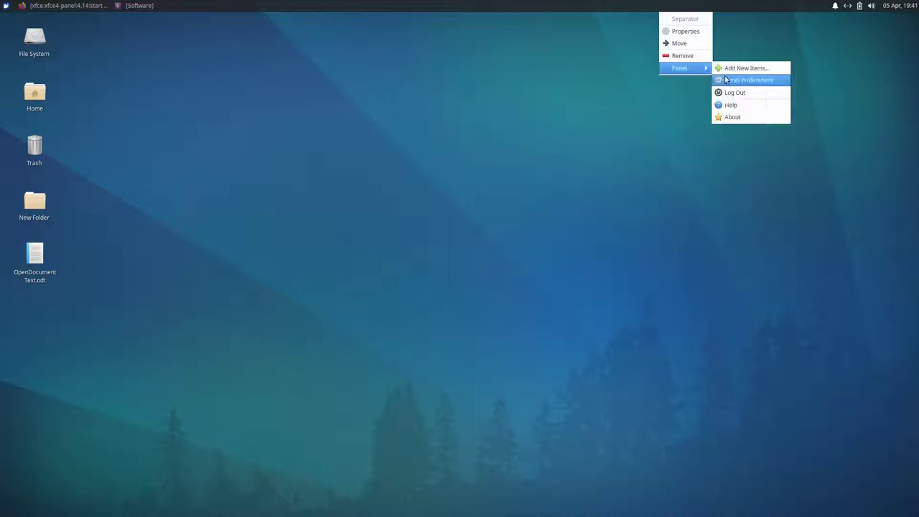
{"action": "left_click", "coordinate": [725, 68]}
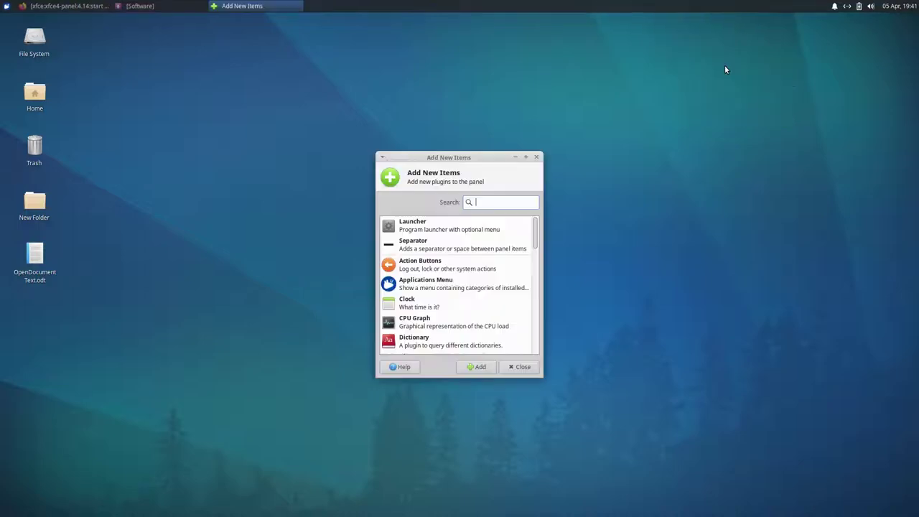
{"action": "left_click", "coordinate": [537, 157]}
Step: Switch to Software, open the Telegram Desktop page, and review its available installation sources
{"action": "key", "text": "alt+Tab"}
{"action": "key", "text": "alt+Tab"}
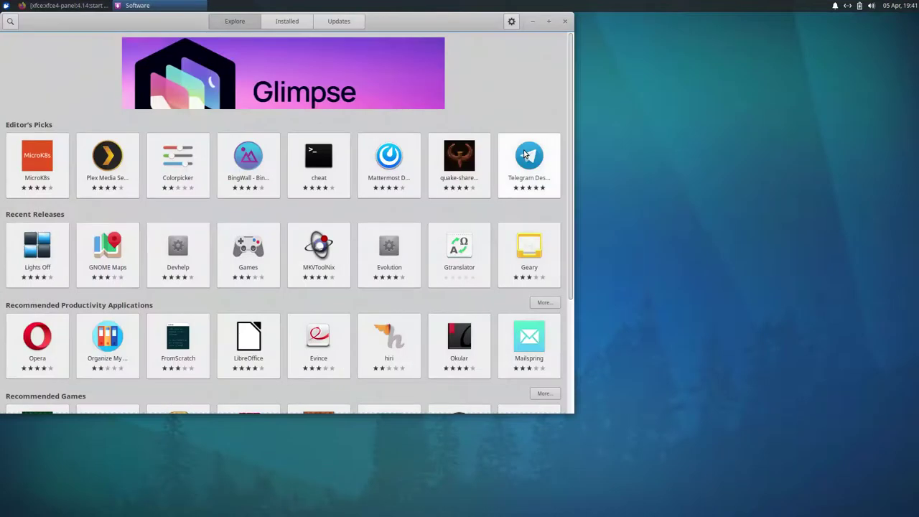
{"action": "left_click", "coordinate": [525, 155]}
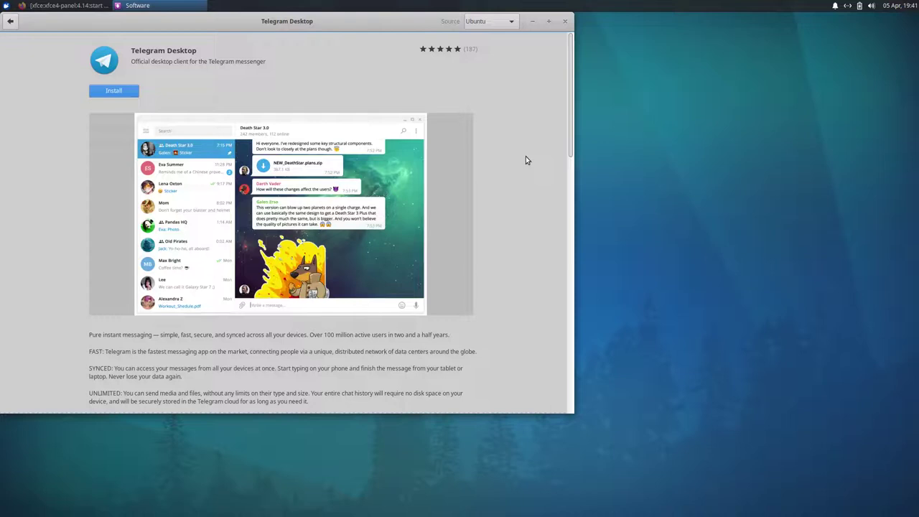
{"action": "left_click", "coordinate": [506, 22]}
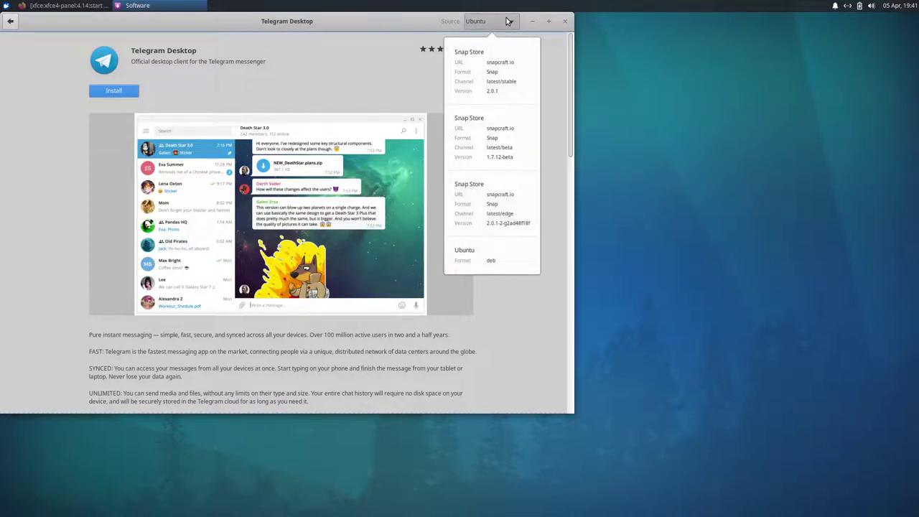
{"action": "left_click", "coordinate": [507, 21]}
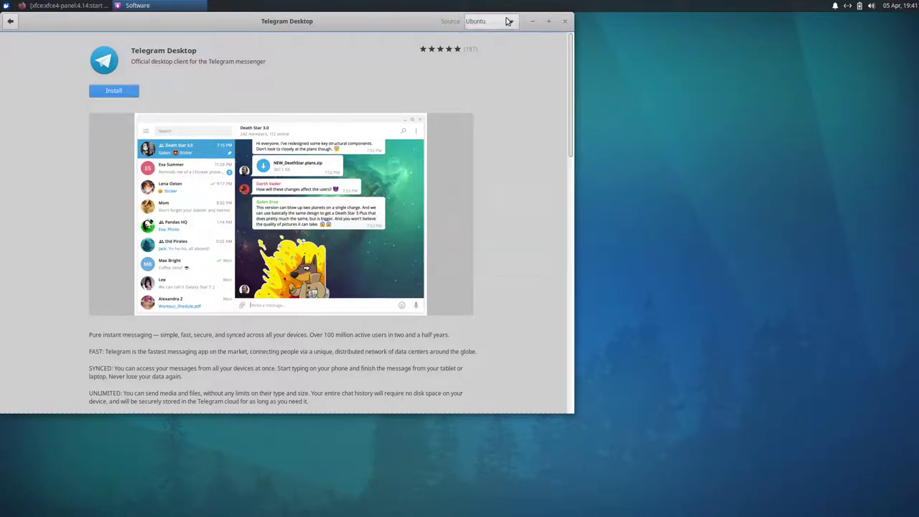
Step: Install Telegram Desktop from the Ubuntu source, authenticating with the account password
{"action": "left_click", "coordinate": [116, 92]}
{"action": "type", "text": "••"}
{"action": "key", "text": "Return"}
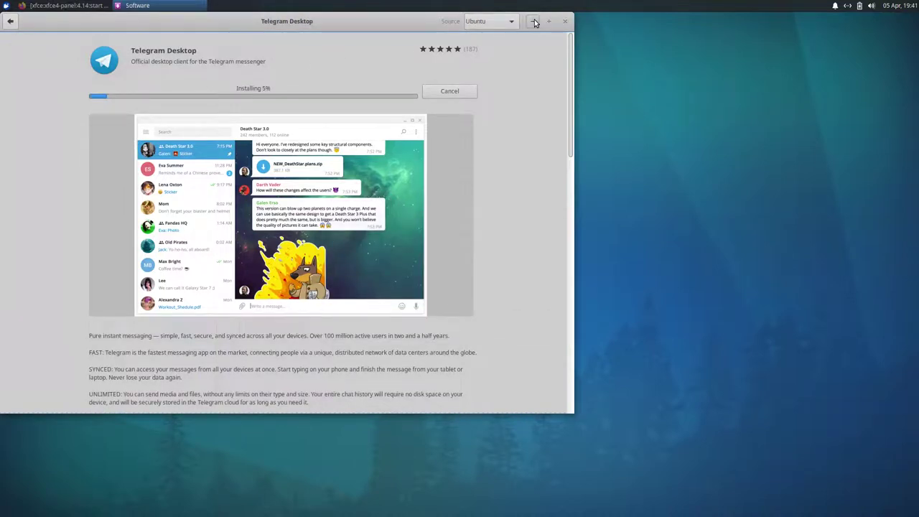
Step: Minimize Software, bring back Firefox, and close it together with all its tabs
{"action": "left_click", "coordinate": [533, 22]}
{"action": "left_click", "coordinate": [85, 6]}
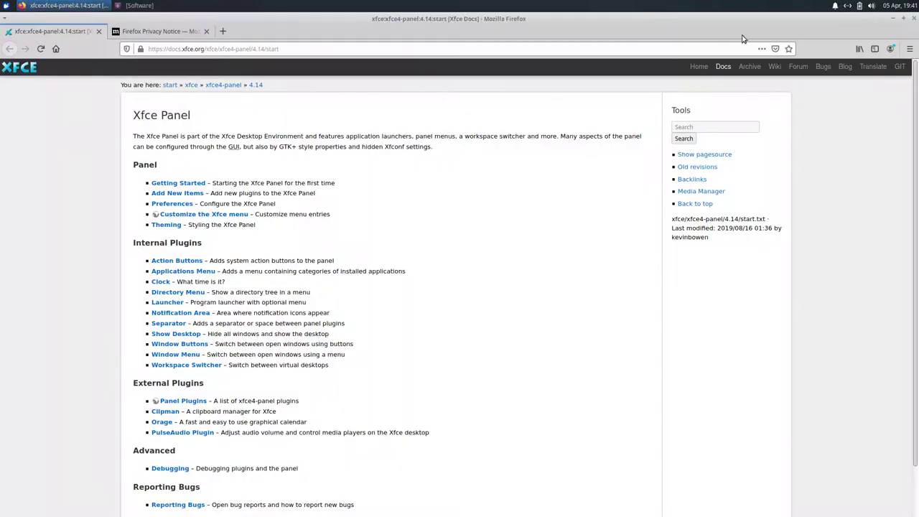
{"action": "left_click", "coordinate": [914, 19]}
{"action": "left_click", "coordinate": [551, 292]}
Step: Browse the main application menu's categories from Recently Used to Office, and launch LibreOffice Writer
{"action": "left_click", "coordinate": [6, 6]}
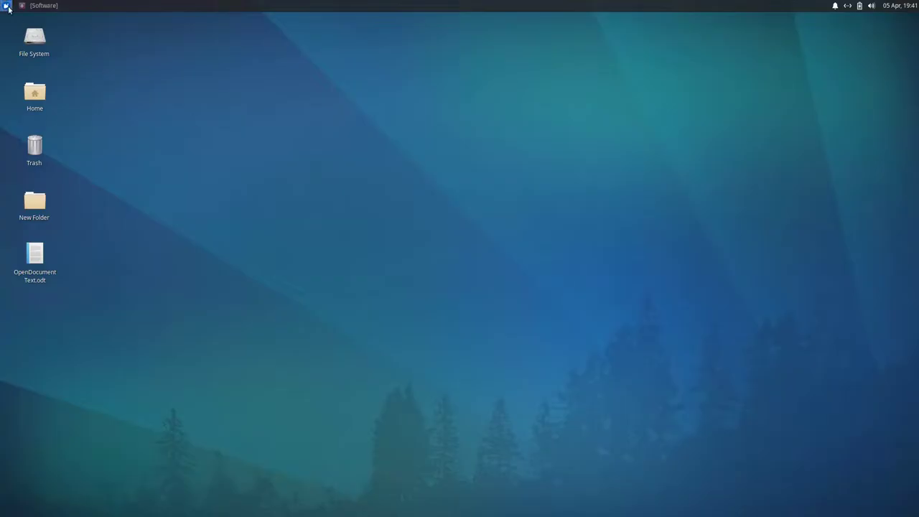
{"action": "left_click", "coordinate": [28, 50]}
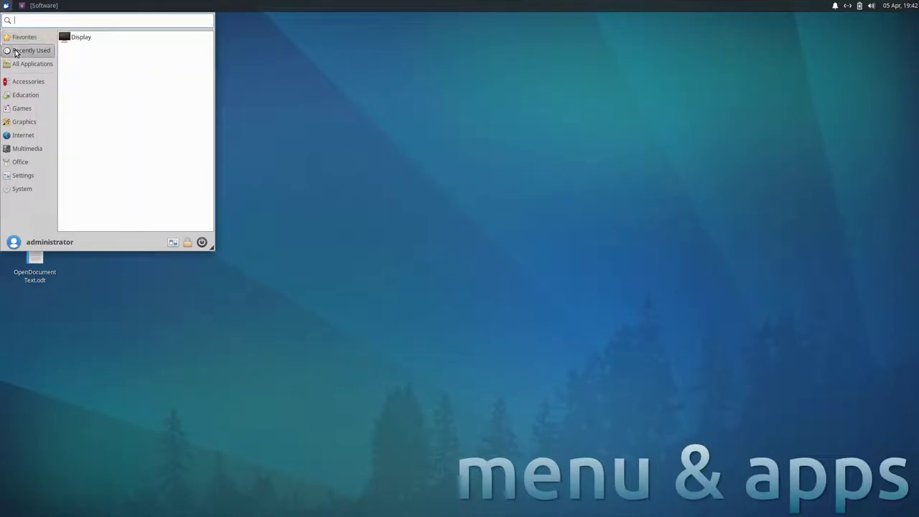
{"action": "left_click", "coordinate": [32, 64]}
{"action": "left_click_drag", "start_coordinate": [210, 60], "coordinate": [213, 236]}
{"action": "left_click", "coordinate": [20, 83]}
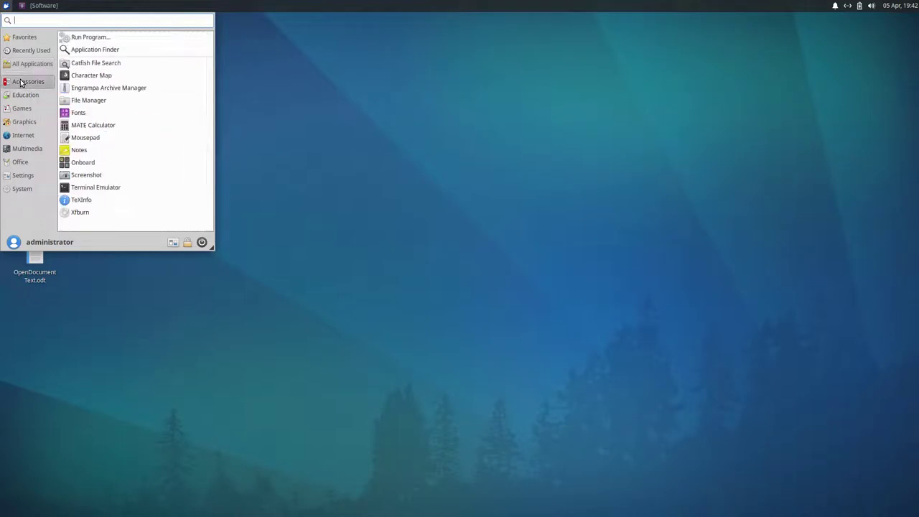
{"action": "left_click", "coordinate": [22, 94]}
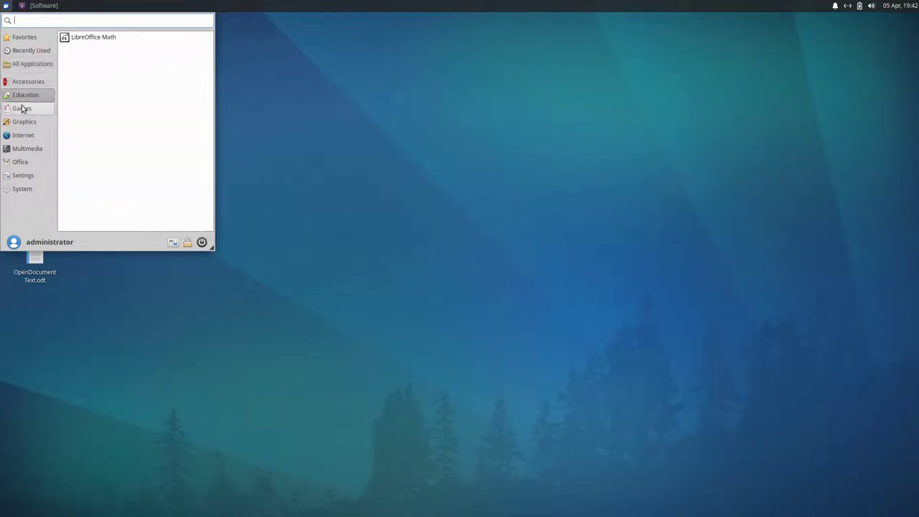
{"action": "left_click", "coordinate": [23, 108]}
{"action": "left_click", "coordinate": [24, 124]}
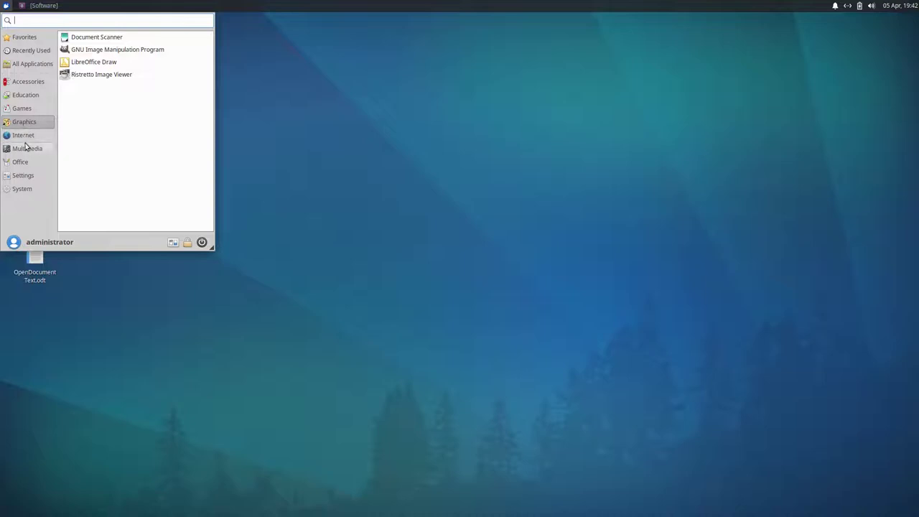
{"action": "left_click", "coordinate": [26, 138]}
{"action": "left_click", "coordinate": [26, 149]}
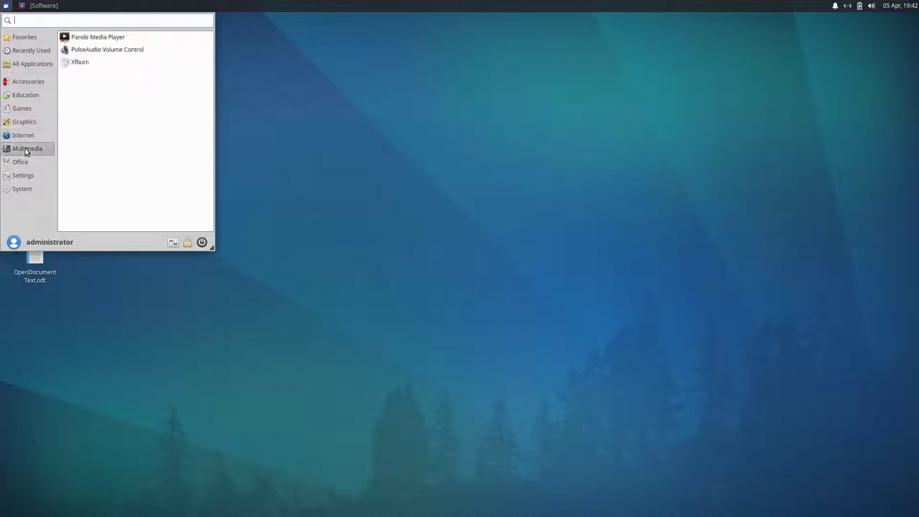
{"action": "left_click", "coordinate": [25, 162]}
{"action": "left_click", "coordinate": [79, 123]}
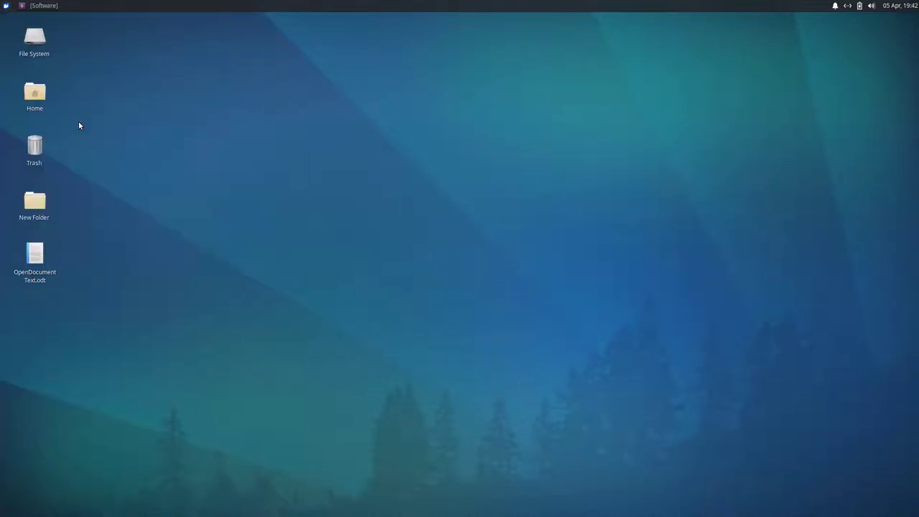
Step: Look through the main menu's Settings and System categories and launch Task Manager
{"action": "left_click", "coordinate": [8, 10]}
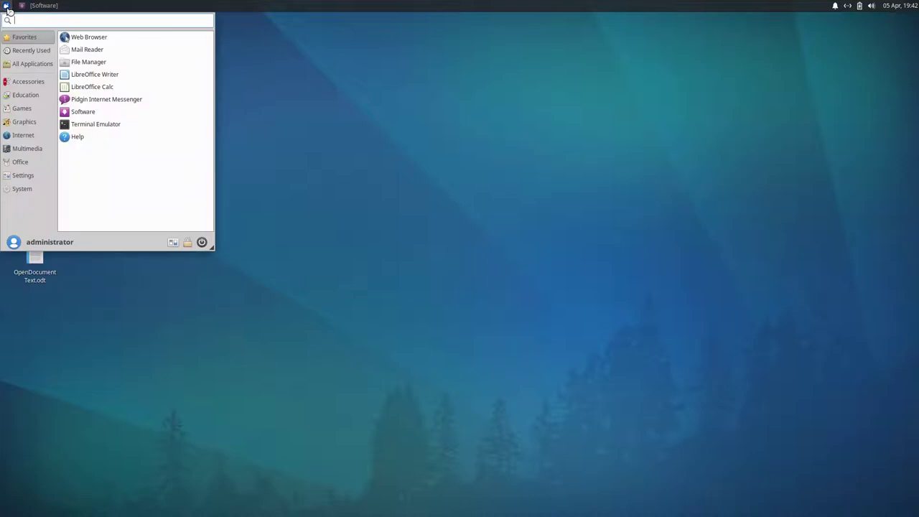
{"action": "left_click", "coordinate": [19, 177]}
{"action": "left_click_drag", "start_coordinate": [209, 93], "coordinate": [208, 208]}
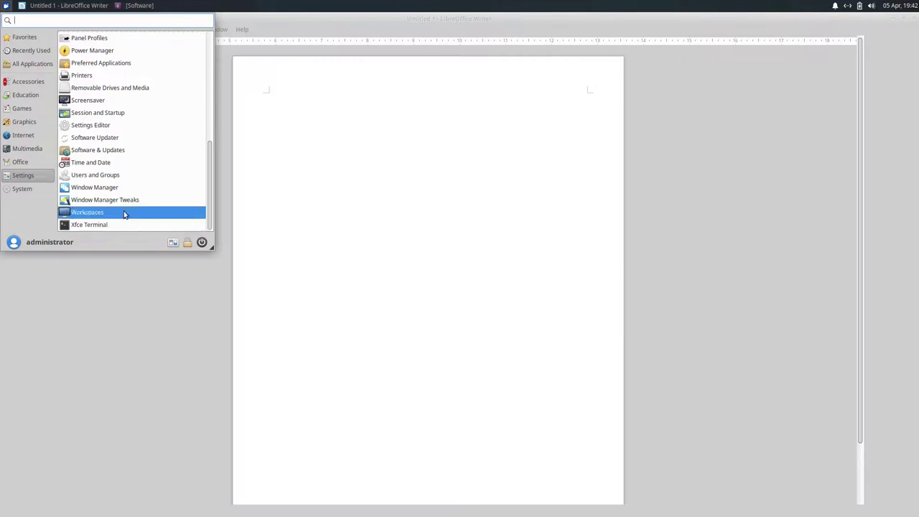
{"action": "left_click", "coordinate": [22, 191]}
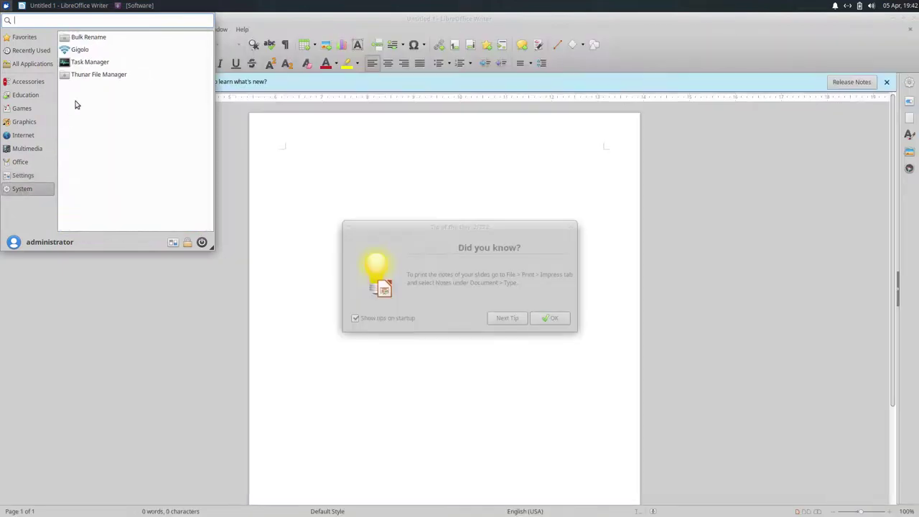
{"action": "left_click", "coordinate": [91, 62]}
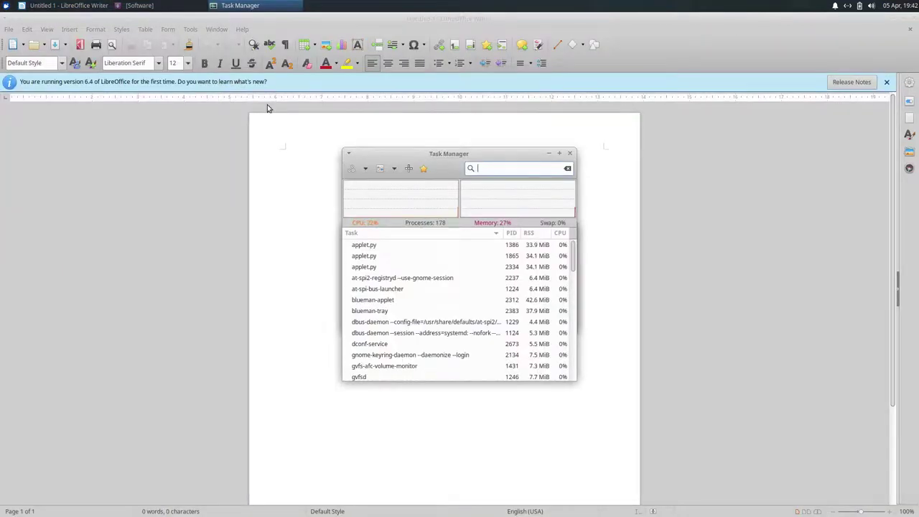
Step: Move the Task Manager window clear of the Writer document and dismiss the tip of the day
{"action": "left_click_drag", "start_coordinate": [429, 156], "coordinate": [775, 24]}
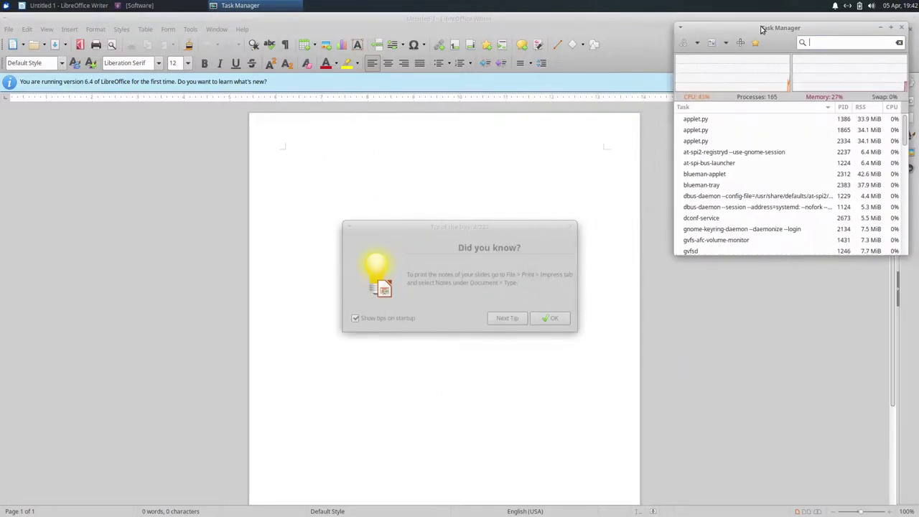
{"action": "left_click", "coordinate": [534, 315]}
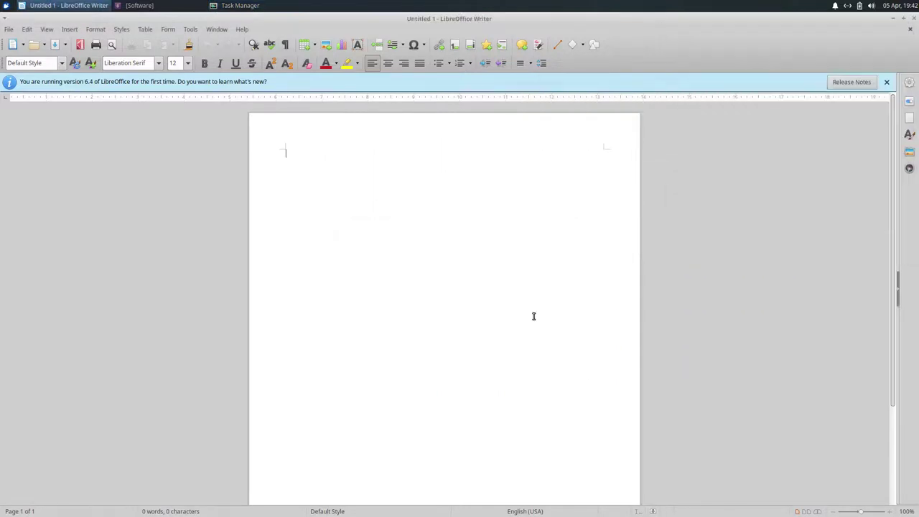
Step: Switch Writer's user interface to the Tabbed layout and dismiss the release notes bar
{"action": "left_click", "coordinate": [46, 29]}
{"action": "mouse_move", "coordinate": [56, 66]}
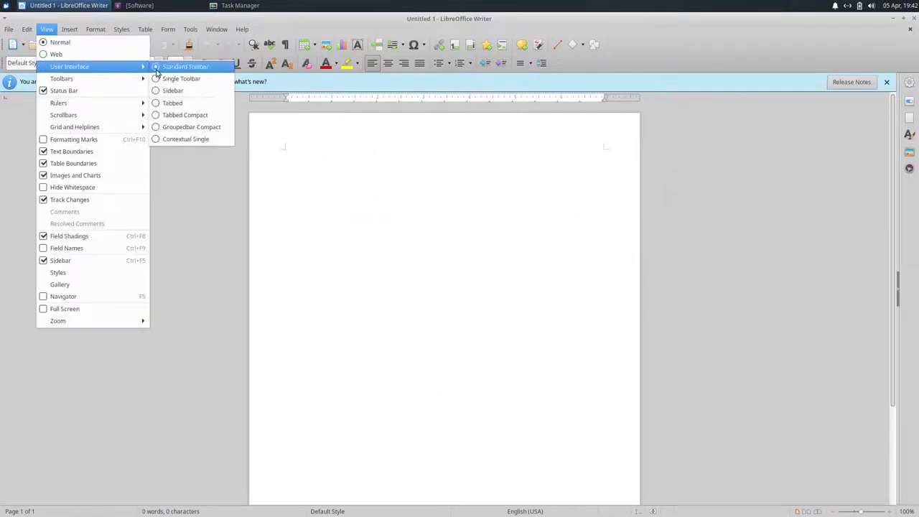
{"action": "left_click", "coordinate": [157, 103]}
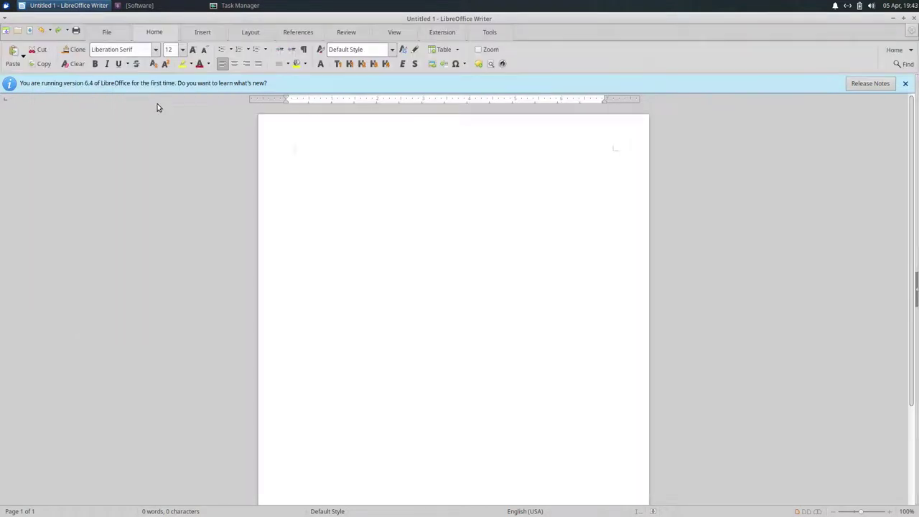
{"action": "left_click", "coordinate": [905, 85]}
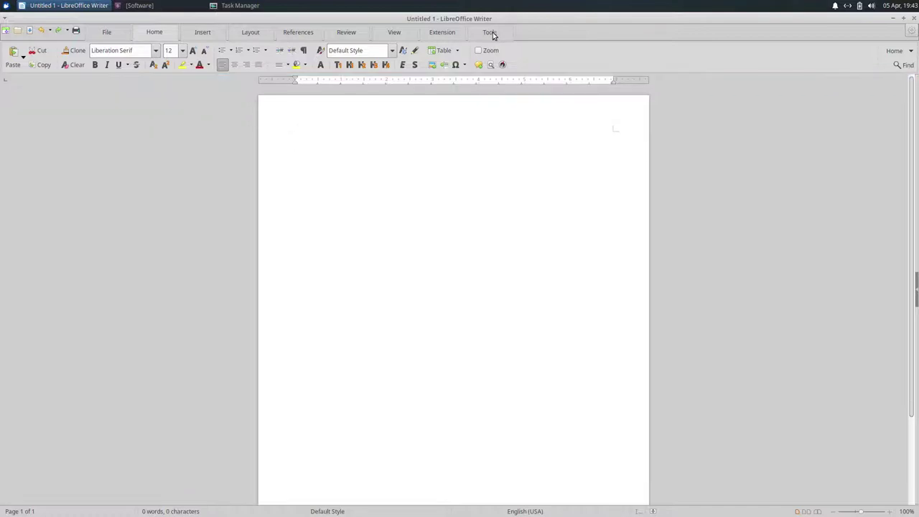
Step: Look through Writer's Extension, Review and References tool groups, and close Writer
{"action": "left_click", "coordinate": [441, 32]}
{"action": "left_click", "coordinate": [345, 32]}
{"action": "left_click", "coordinate": [292, 32]}
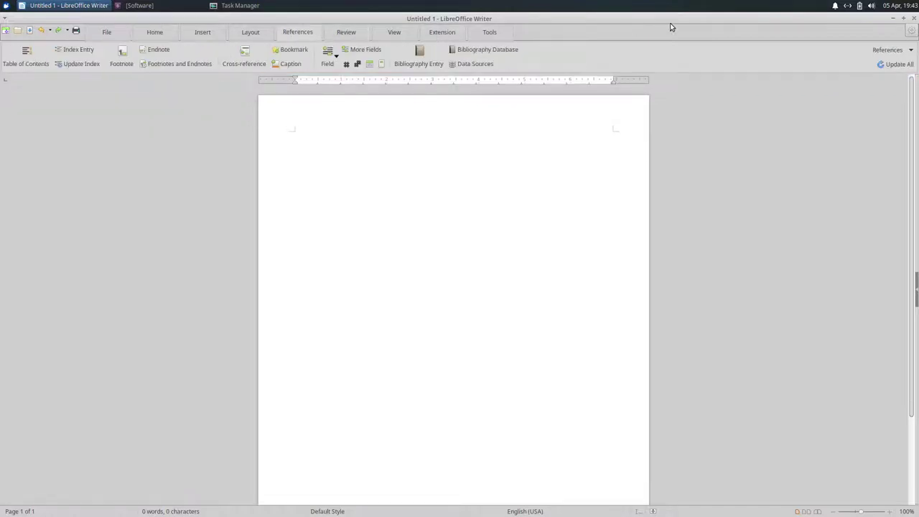
{"action": "left_click", "coordinate": [914, 18]}
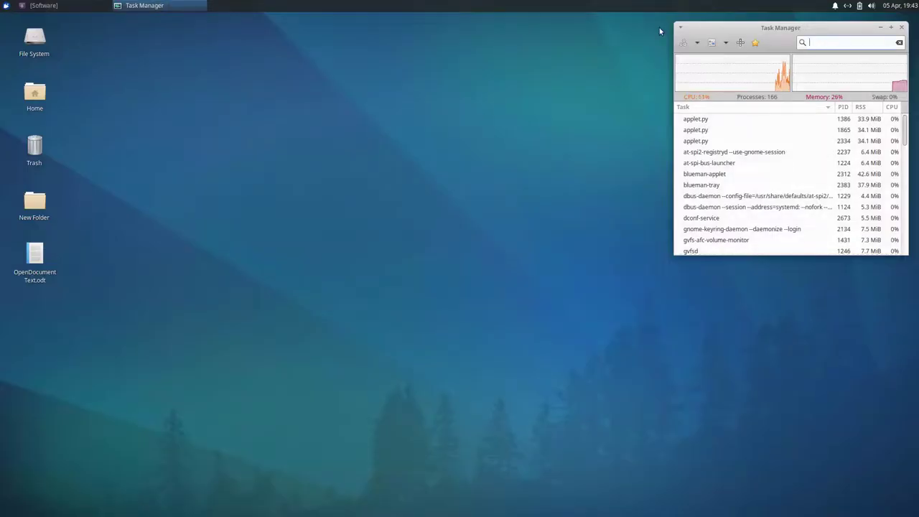
Step: Bring back Software to check Telegram's installation, lock the screen from the main menu, and unlock it with the account password
{"action": "left_click", "coordinate": [84, 6]}
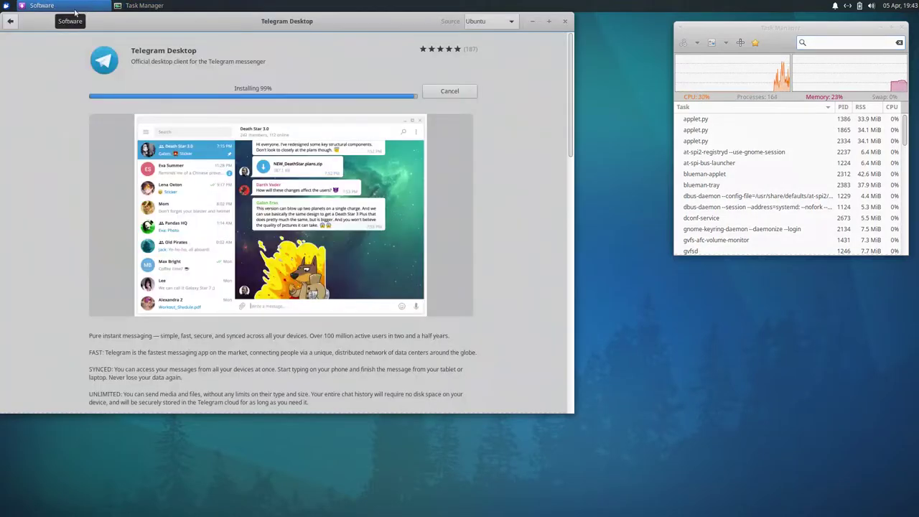
{"action": "left_click", "coordinate": [5, 6]}
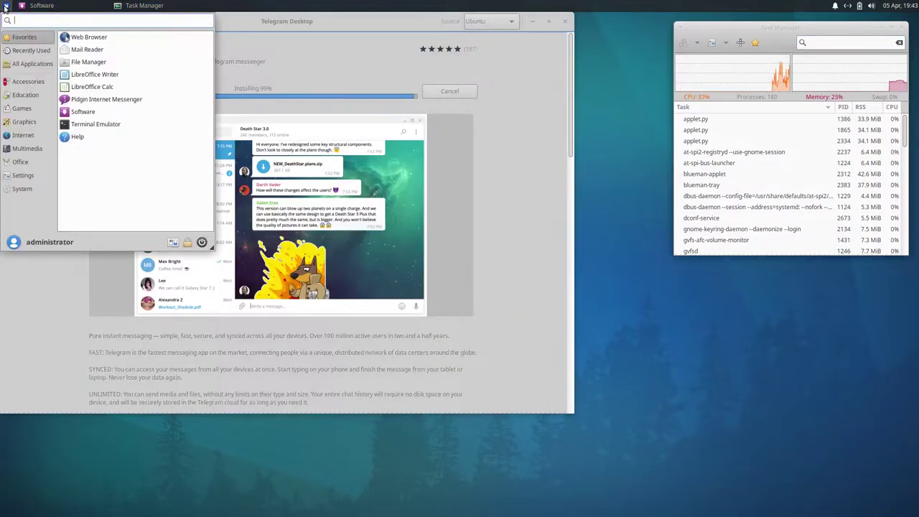
{"action": "left_click", "coordinate": [187, 242]}
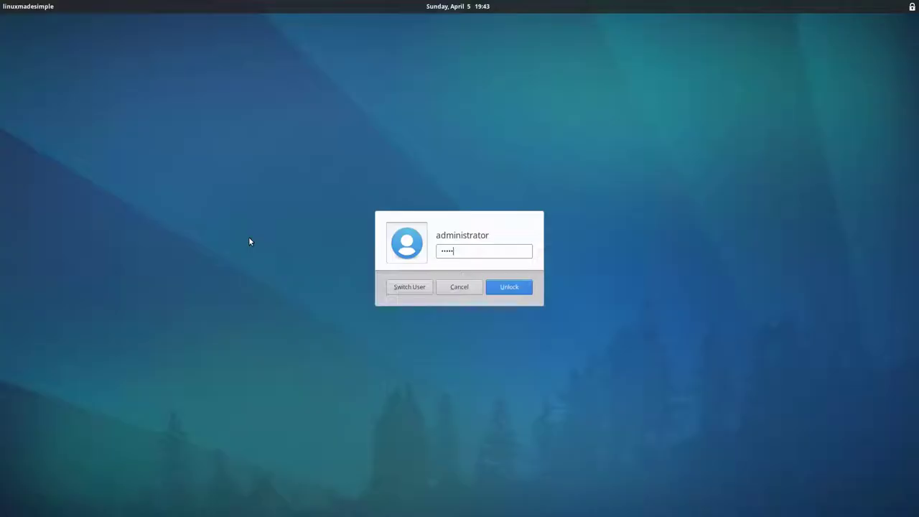
{"action": "key", "text": "Return"}
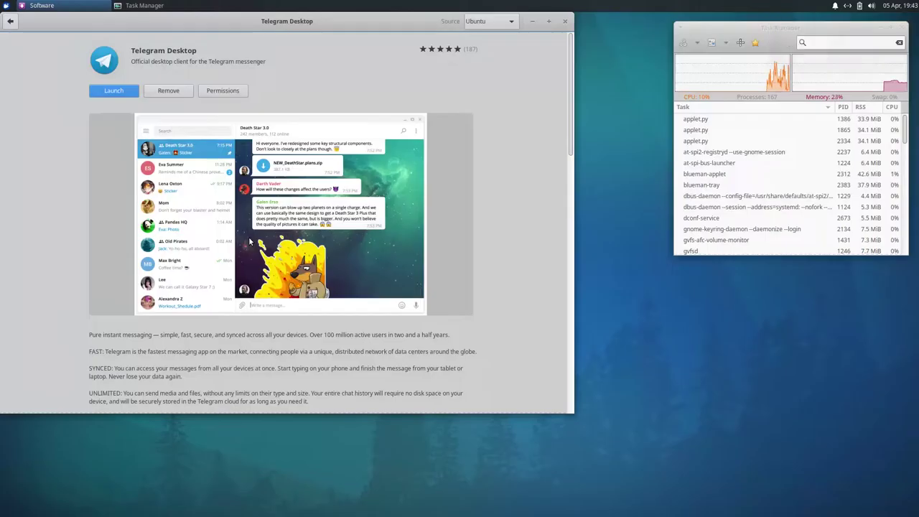
Step: Launch the installed Telegram Desktop and close Software
{"action": "left_click", "coordinate": [122, 91]}
{"action": "left_click", "coordinate": [562, 20]}
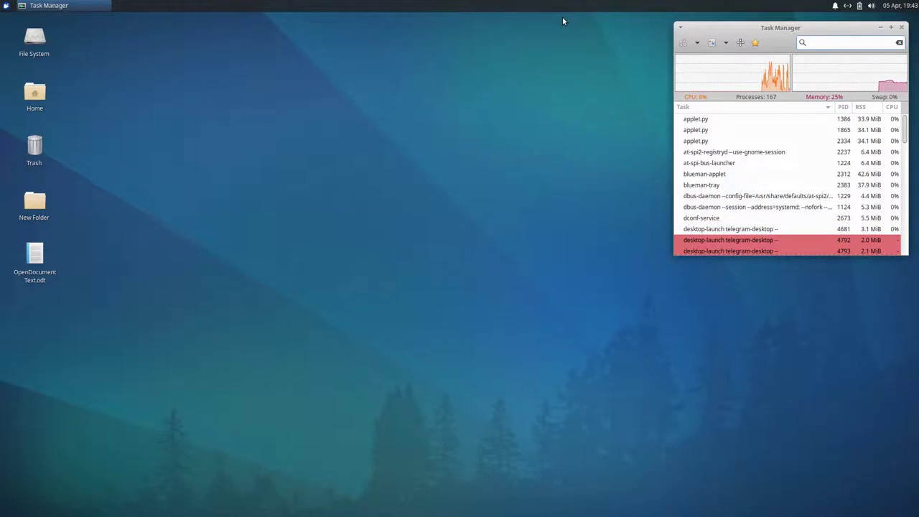
Step: Open the Settings manager from the main menu and close the Telegram window
{"action": "left_click", "coordinate": [7, 6]}
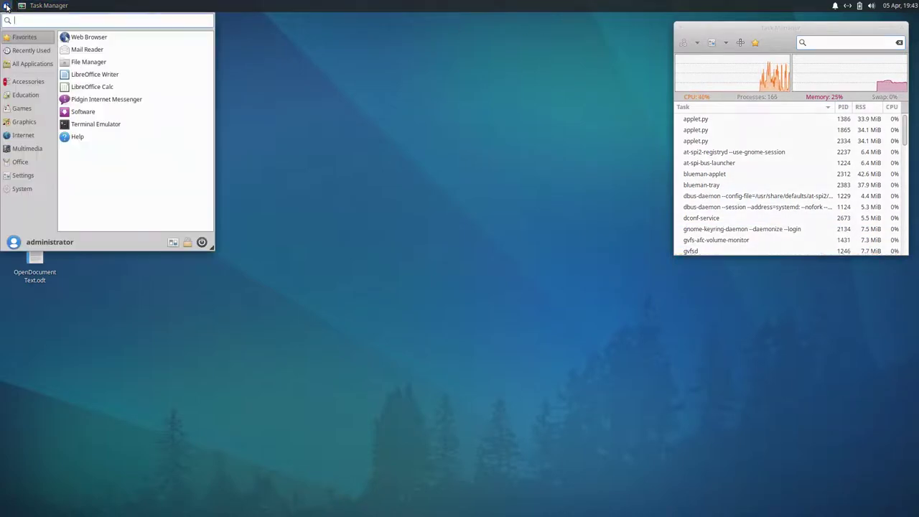
{"action": "left_click", "coordinate": [173, 242]}
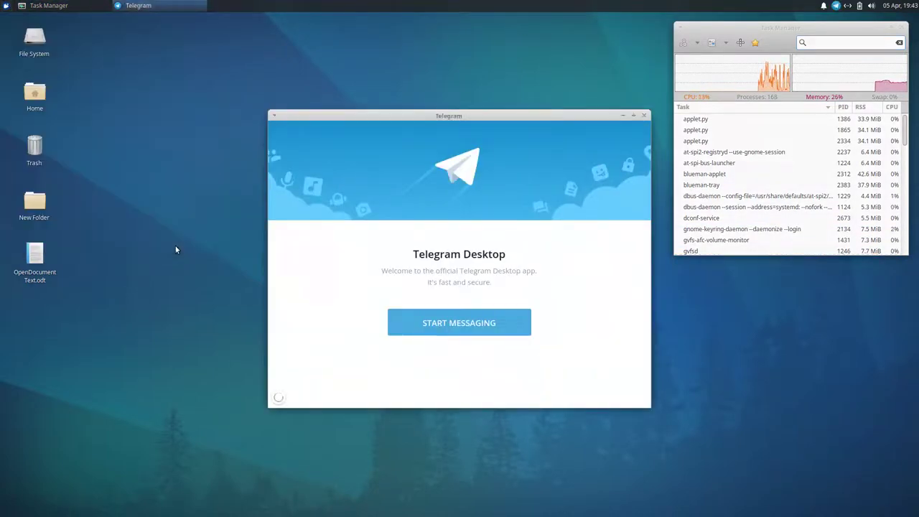
{"action": "left_click", "coordinate": [595, 115]}
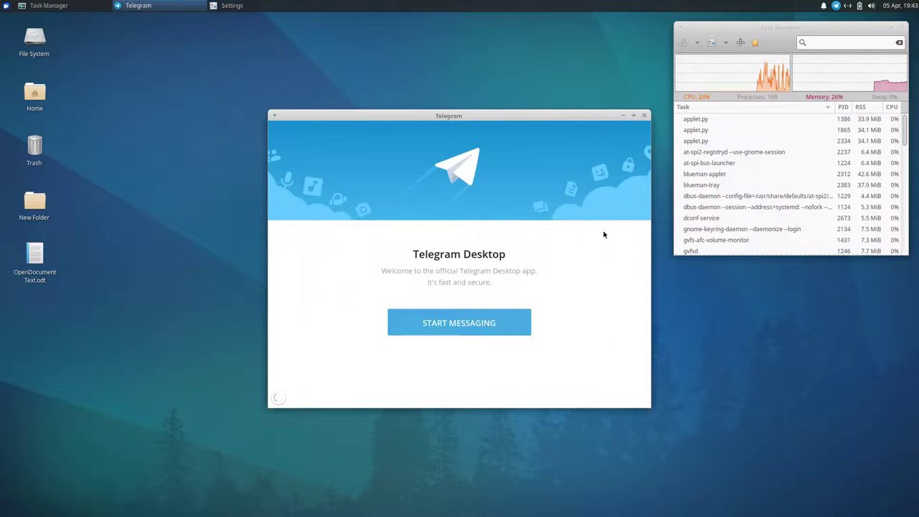
{"action": "left_click", "coordinate": [643, 116]}
Step: Maximize the Settings window, view the About Me profile form, and close the form
{"action": "double_click", "coordinate": [527, 135]}
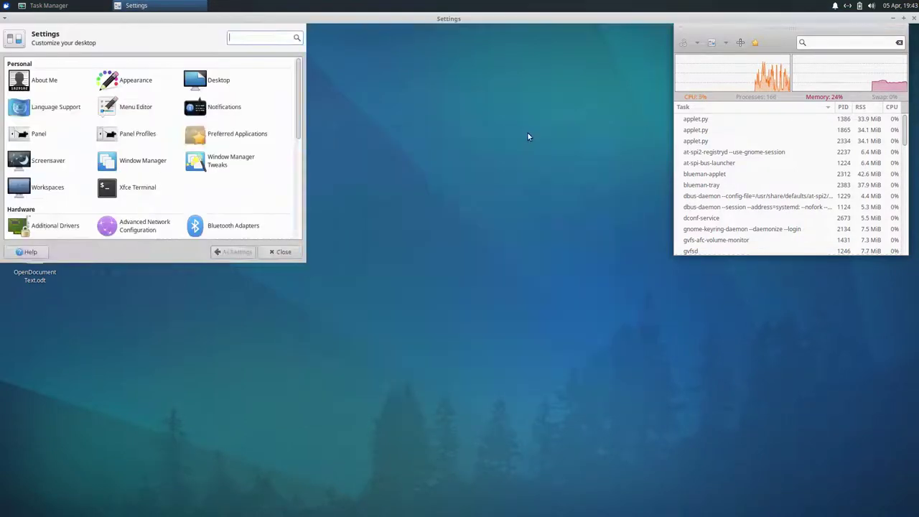
{"action": "left_click", "coordinate": [43, 80]}
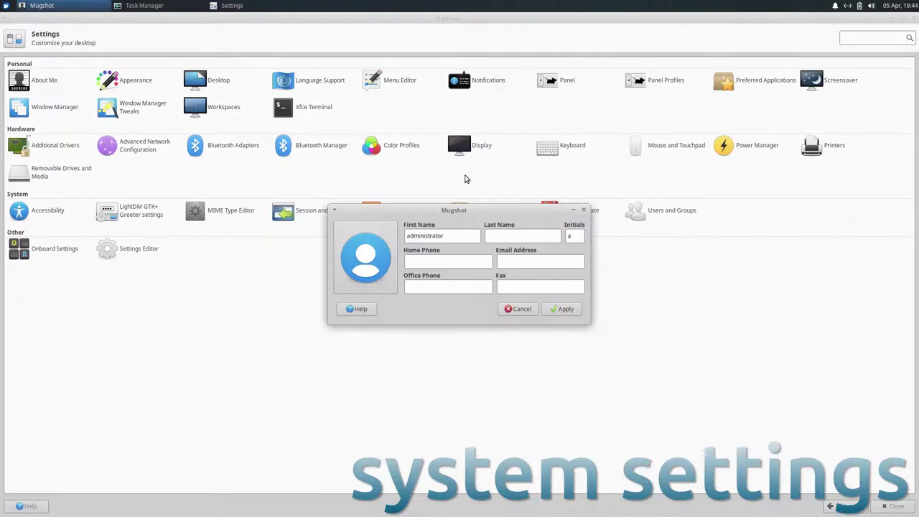
{"action": "left_click", "coordinate": [583, 211]}
Step: Set the Appearance style to Adwaita-dark and the icon theme to elementary Xfce dark, and view the font and general appearance options
{"action": "left_click", "coordinate": [136, 81]}
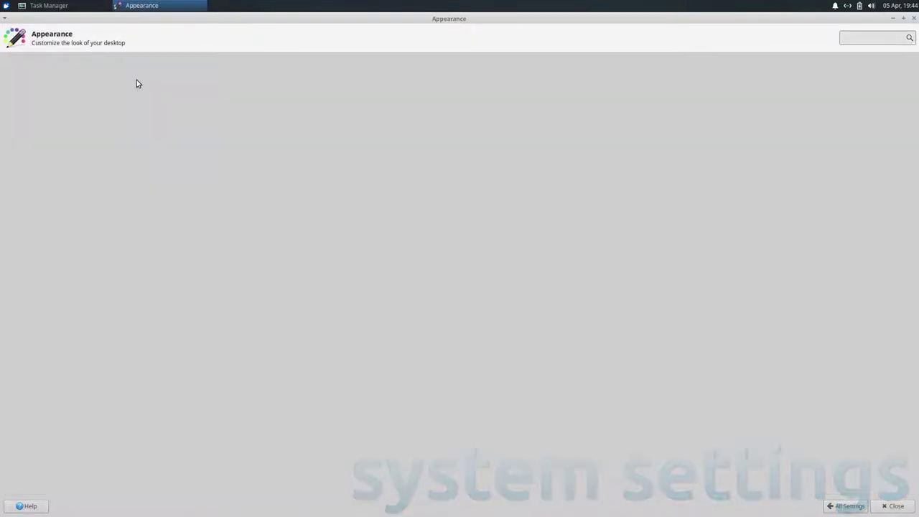
{"action": "left_click", "coordinate": [30, 94]}
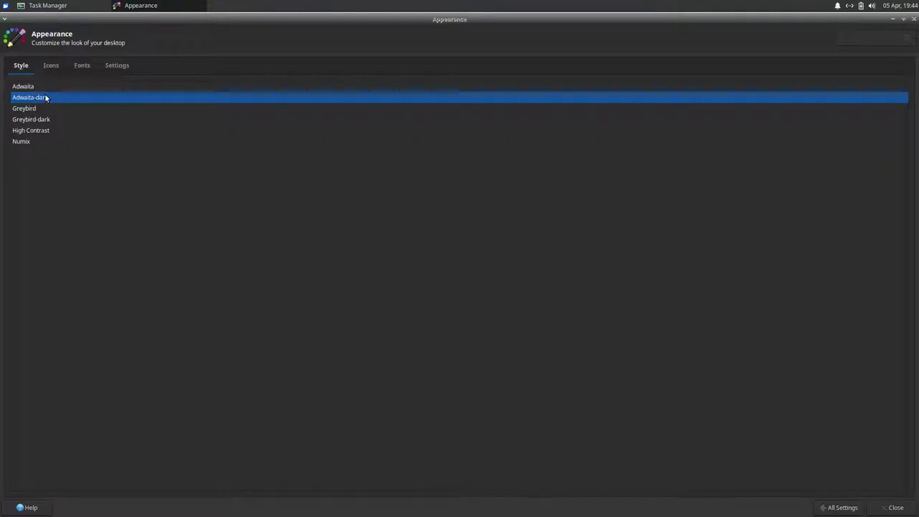
{"action": "left_click", "coordinate": [51, 66]}
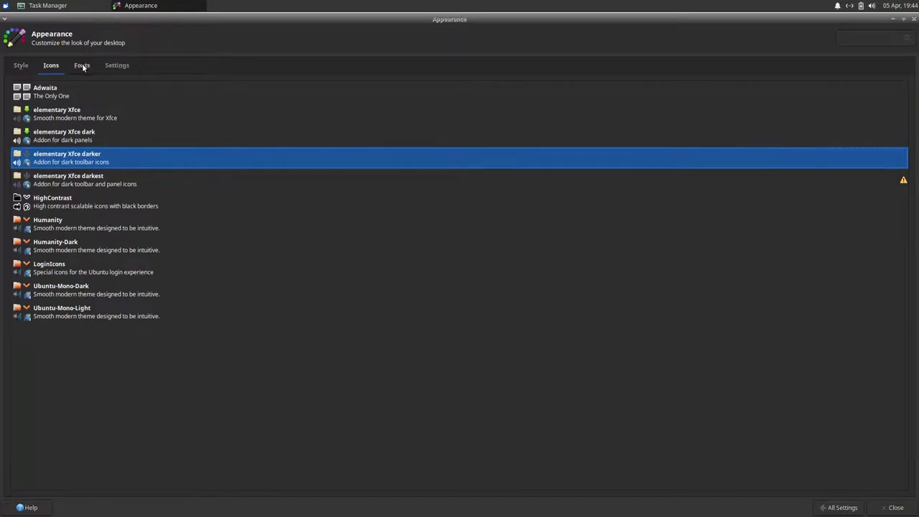
{"action": "left_click", "coordinate": [76, 136]}
{"action": "left_click", "coordinate": [86, 67]}
{"action": "left_click", "coordinate": [113, 66]}
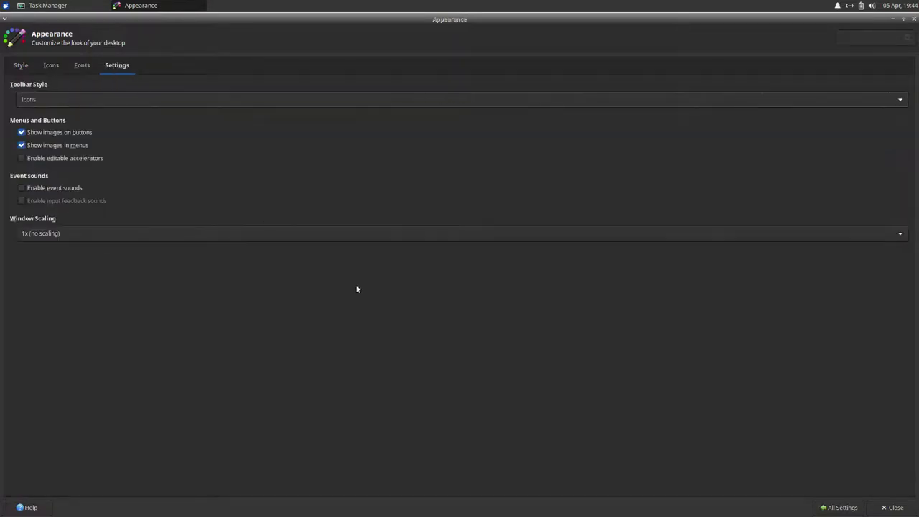
{"action": "left_click", "coordinate": [823, 507]}
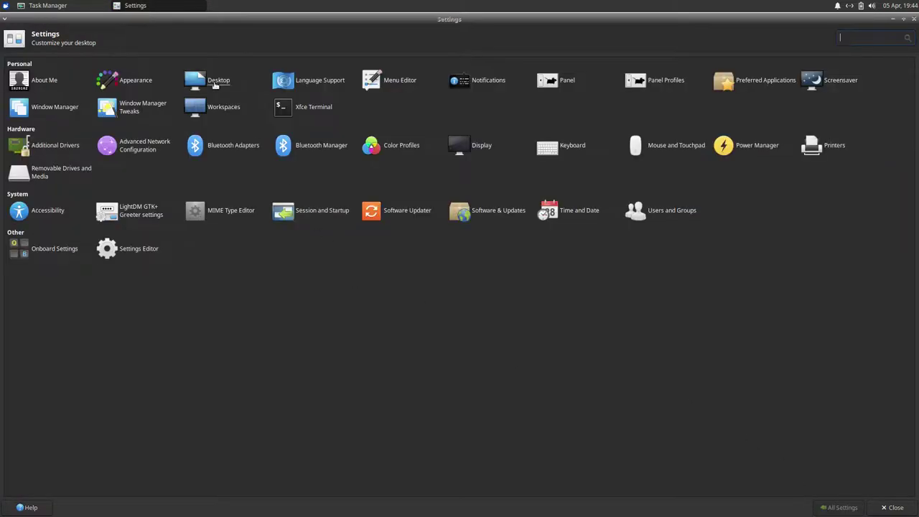
Step: View the Desktop settings for menus and icons, and return to the settings overview
{"action": "left_click", "coordinate": [216, 83]}
{"action": "left_click", "coordinate": [80, 67]}
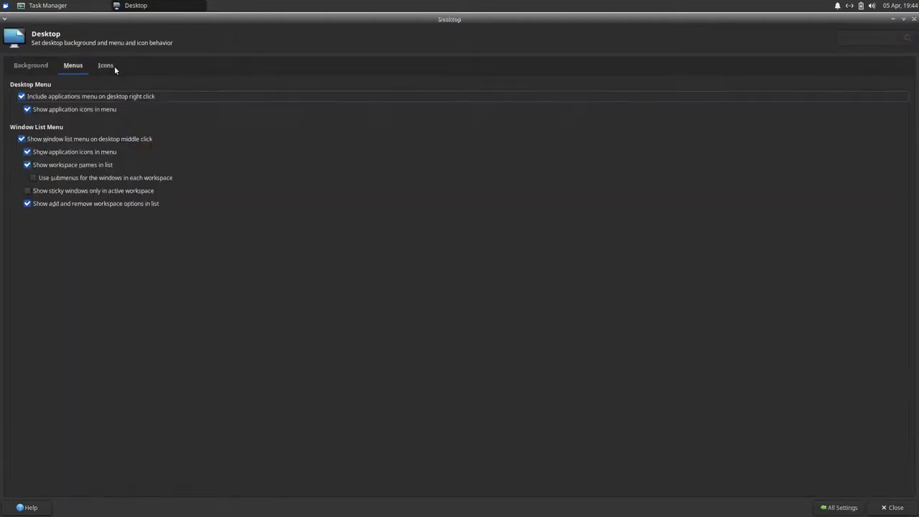
{"action": "left_click", "coordinate": [111, 67]}
{"action": "left_click", "coordinate": [826, 507]}
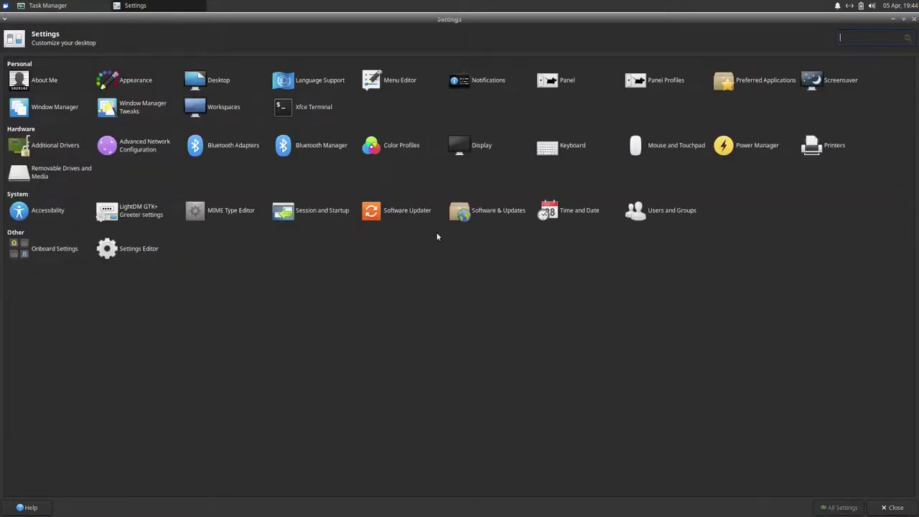
Step: View the regional formats in Language Support and the entries in Menu Editor, closing each window
{"action": "left_click", "coordinate": [316, 83]}
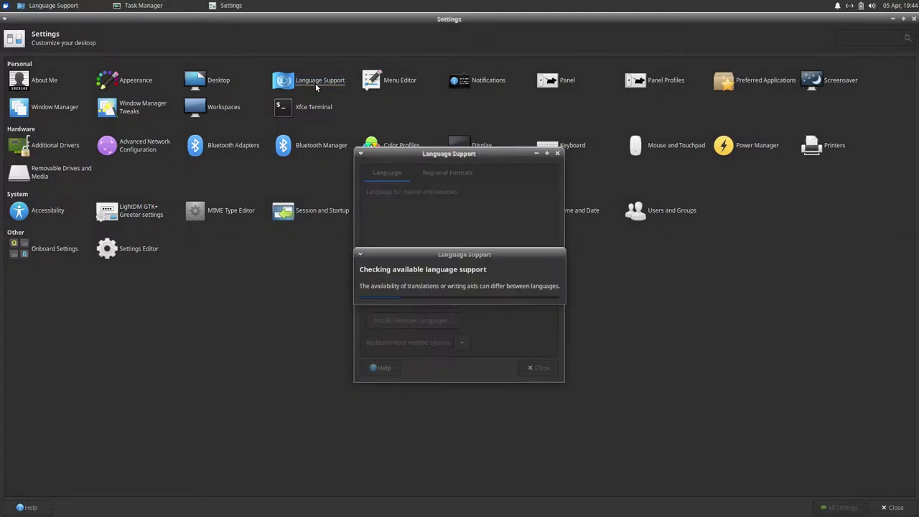
{"action": "left_click", "coordinate": [443, 176]}
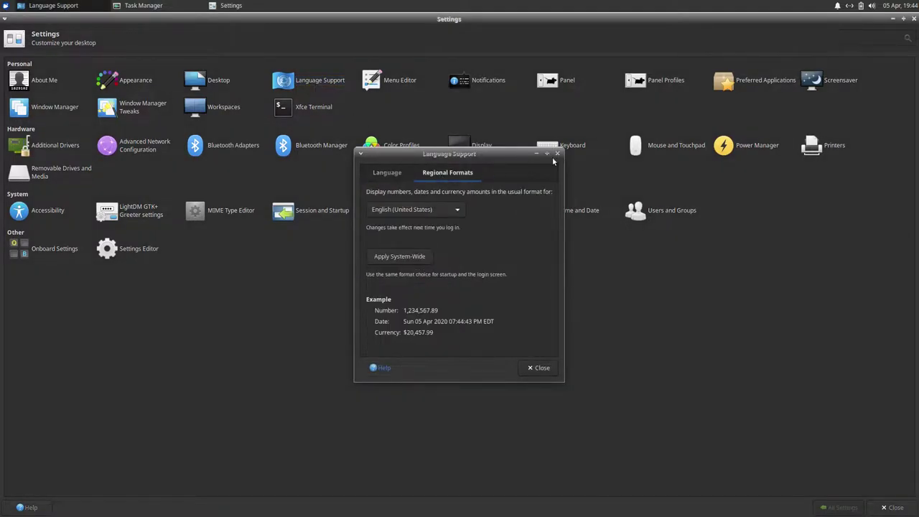
{"action": "left_click", "coordinate": [557, 153]}
{"action": "left_click", "coordinate": [399, 80]}
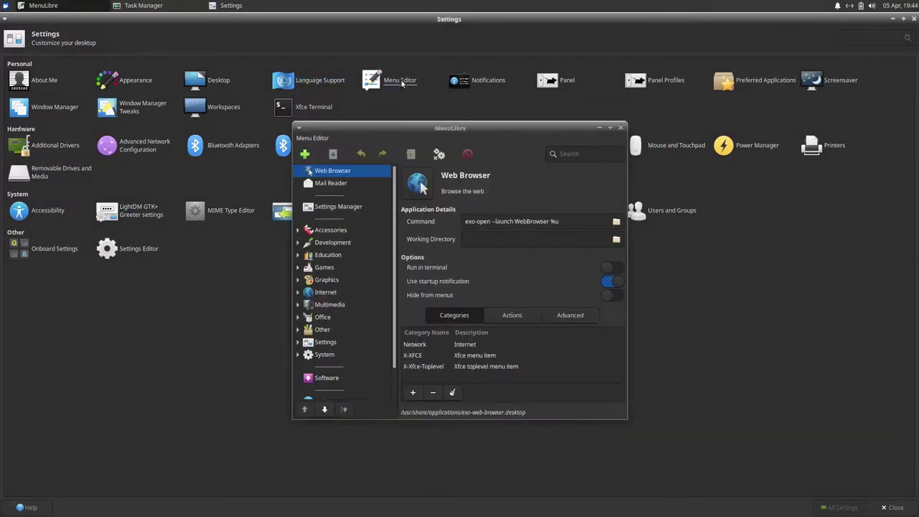
{"action": "left_click", "coordinate": [620, 127]}
Step: View the general, application and log options of Notifications, and return to the settings overview
{"action": "left_click", "coordinate": [489, 81]}
{"action": "left_click", "coordinate": [473, 78]}
{"action": "left_click", "coordinate": [512, 76]}
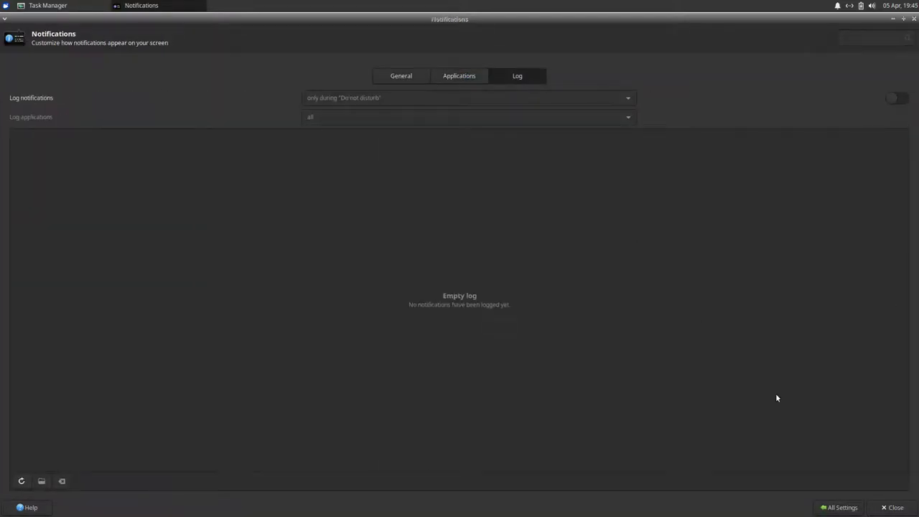
{"action": "left_click", "coordinate": [840, 507]}
Step: View the display, appearance and items options of the Panel settings, and return to the settings overview
{"action": "left_click", "coordinate": [564, 79]}
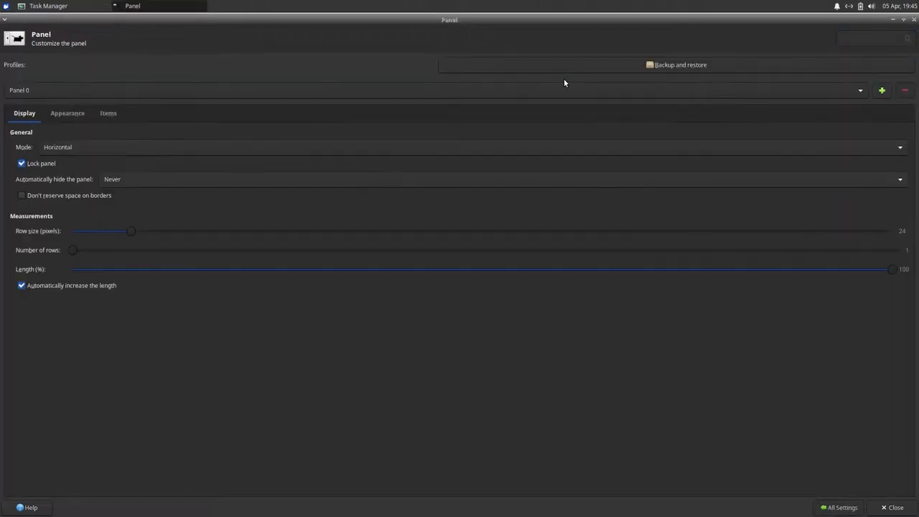
{"action": "left_click", "coordinate": [86, 116]}
{"action": "left_click", "coordinate": [108, 114]}
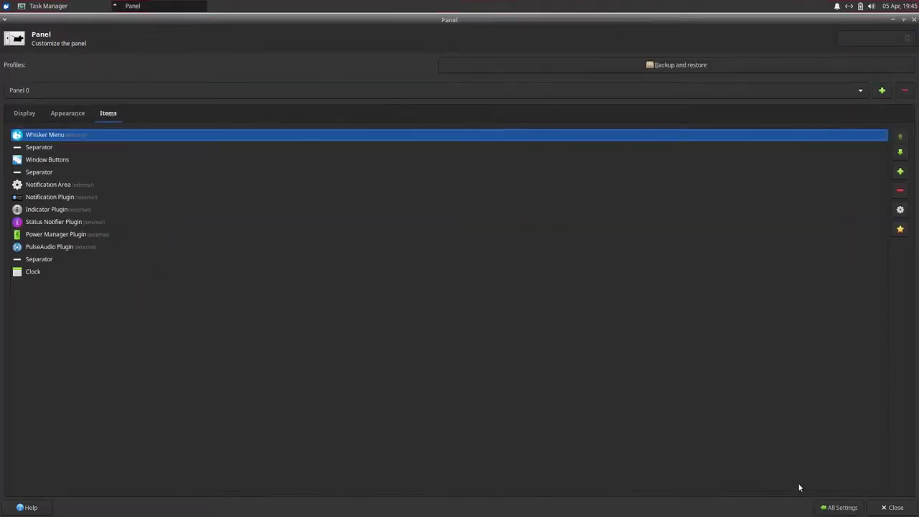
{"action": "left_click", "coordinate": [839, 508]}
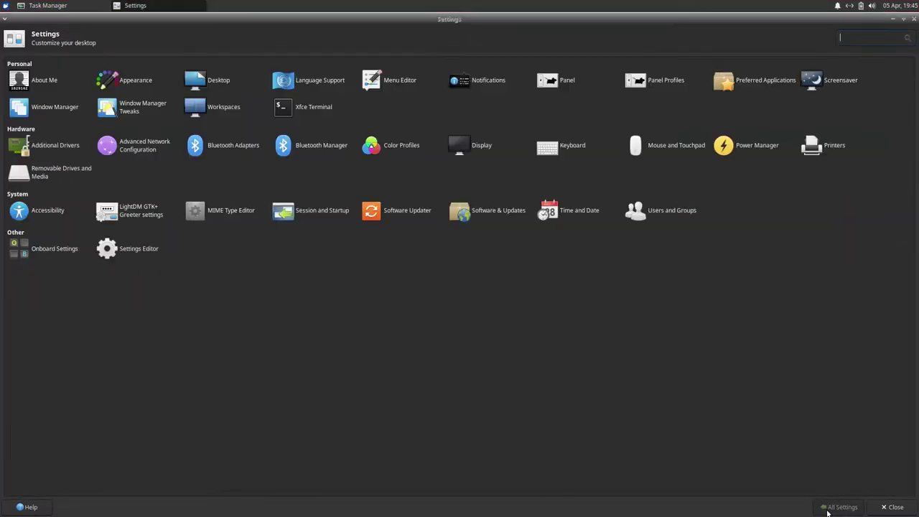
Step: View Panel Profiles and the Preferred Applications settings, and return to the settings overview
{"action": "left_click", "coordinate": [654, 80]}
{"action": "left_click", "coordinate": [538, 170]}
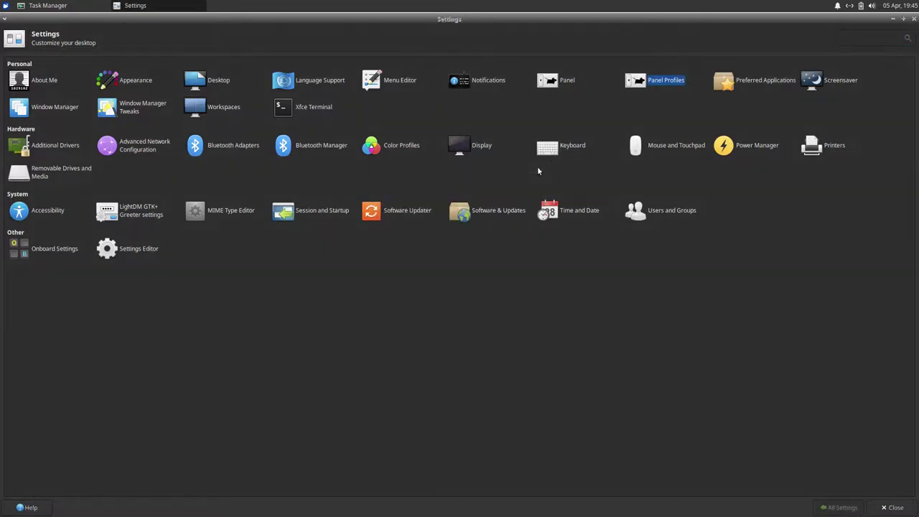
{"action": "left_click", "coordinate": [748, 83]}
{"action": "left_click", "coordinate": [65, 66]}
{"action": "left_click", "coordinate": [839, 508]}
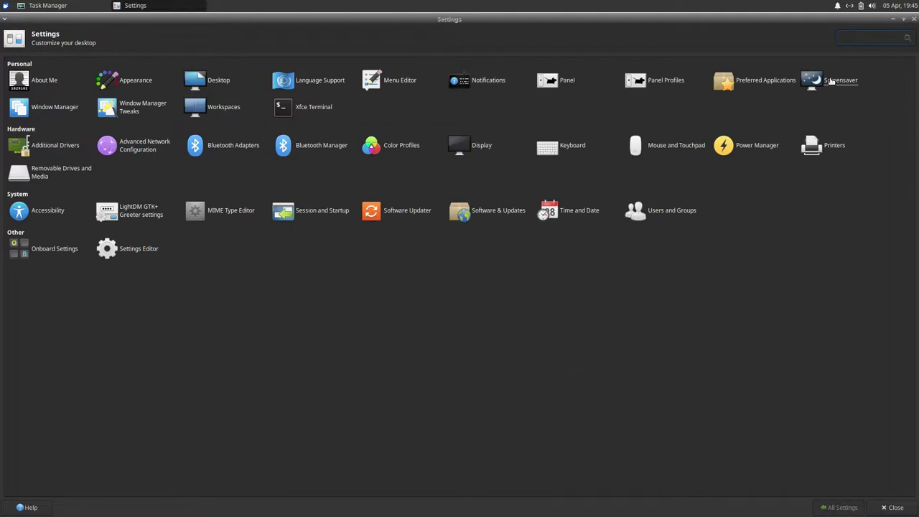
Step: View the Screensaver and Lock Screen options, and return to the settings overview
{"action": "left_click", "coordinate": [831, 83]}
{"action": "left_click", "coordinate": [82, 65]}
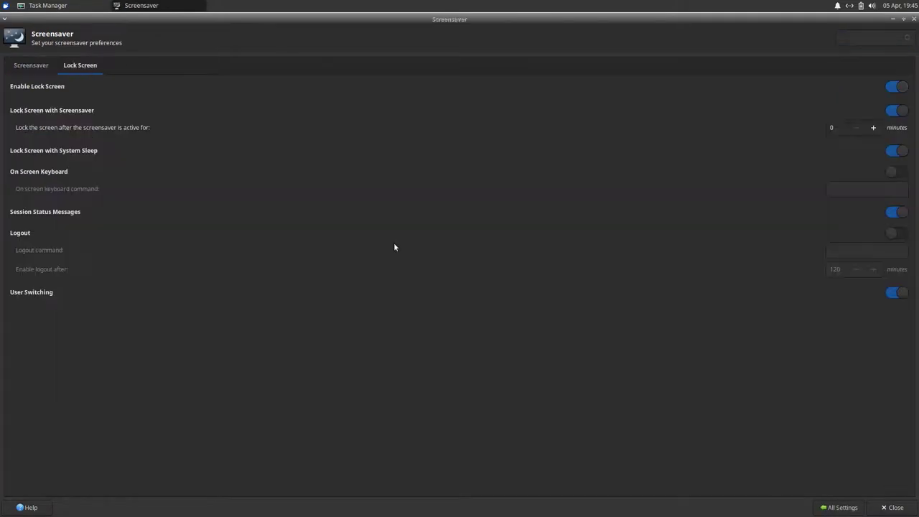
{"action": "left_click", "coordinate": [839, 507]}
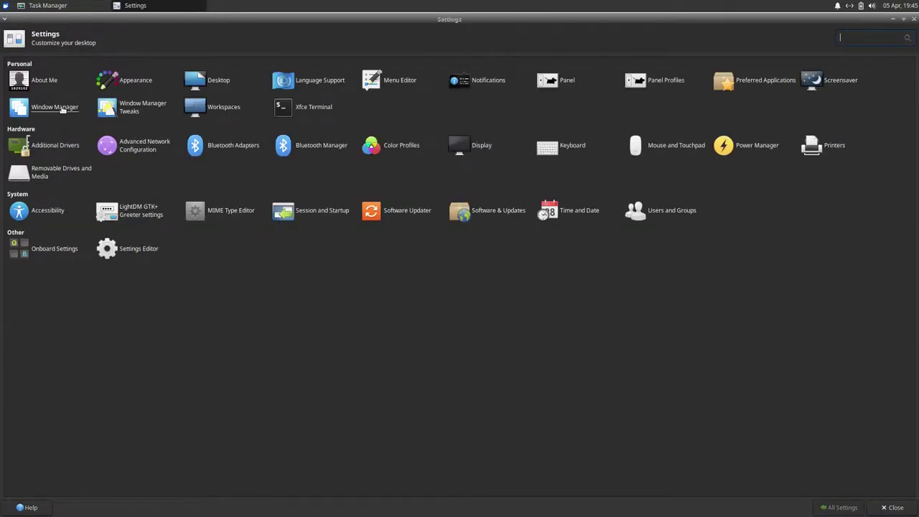
Step: Look through the Window Manager settings, set the window theme to Greybird-dark, and return to the settings overview
{"action": "left_click", "coordinate": [61, 106]}
{"action": "left_click", "coordinate": [76, 65]}
{"action": "left_click", "coordinate": [95, 66]}
{"action": "left_click", "coordinate": [131, 66]}
{"action": "left_click", "coordinate": [22, 65]}
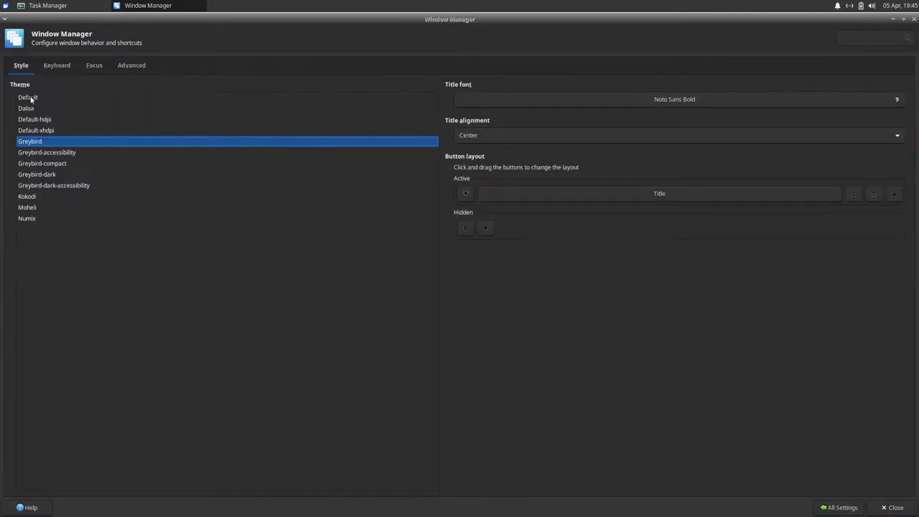
{"action": "left_click", "coordinate": [32, 175]}
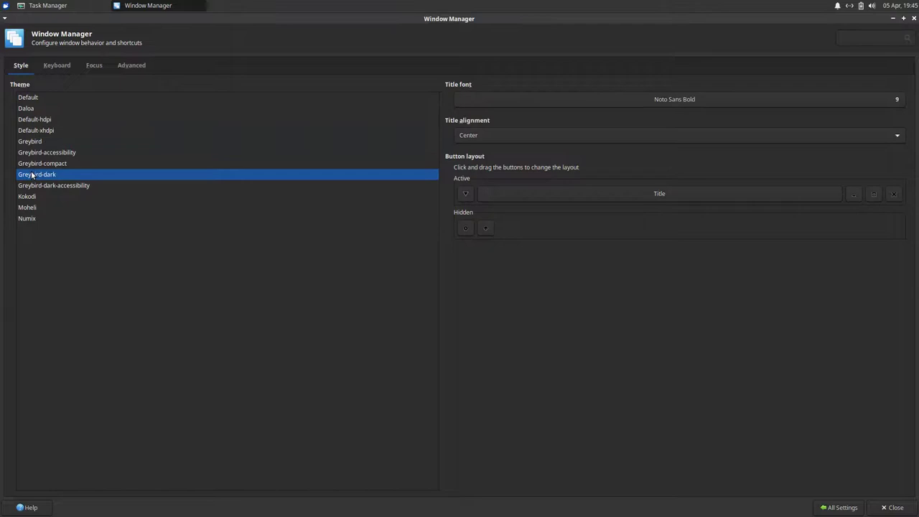
{"action": "left_click", "coordinate": [839, 507]}
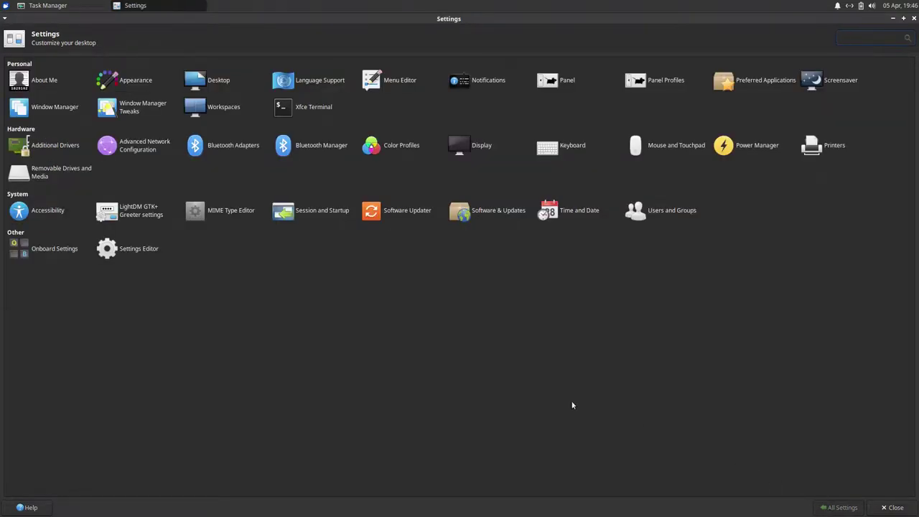
Step: View the focus, accessibility, workspaces, placement and compositor options of Window Manager Tweaks, and return to the settings overview
{"action": "left_click", "coordinate": [143, 108]}
{"action": "left_click", "coordinate": [59, 65]}
{"action": "left_click", "coordinate": [99, 66]}
{"action": "left_click", "coordinate": [149, 65]}
{"action": "left_click", "coordinate": [200, 64]}
{"action": "left_click", "coordinate": [245, 65]}
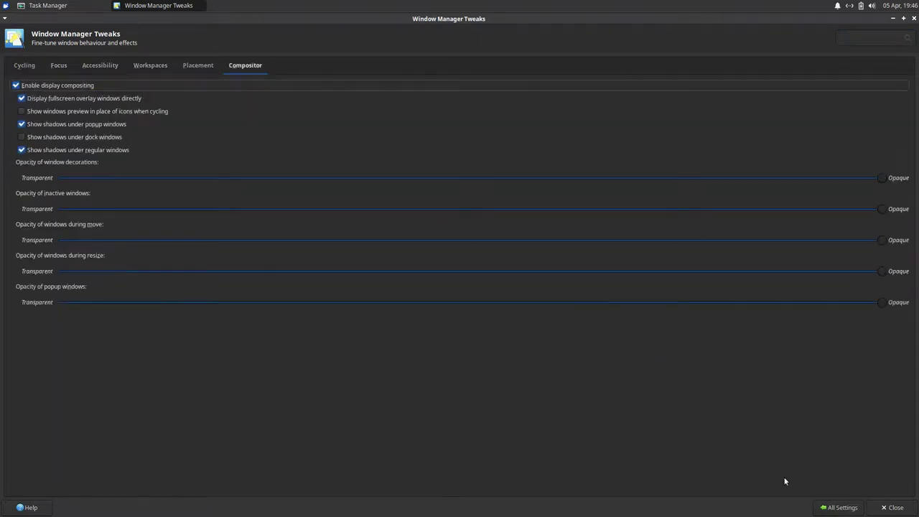
{"action": "left_click", "coordinate": [825, 507]}
Step: View the Workspaces settings and return to the settings overview
{"action": "left_click", "coordinate": [227, 105]}
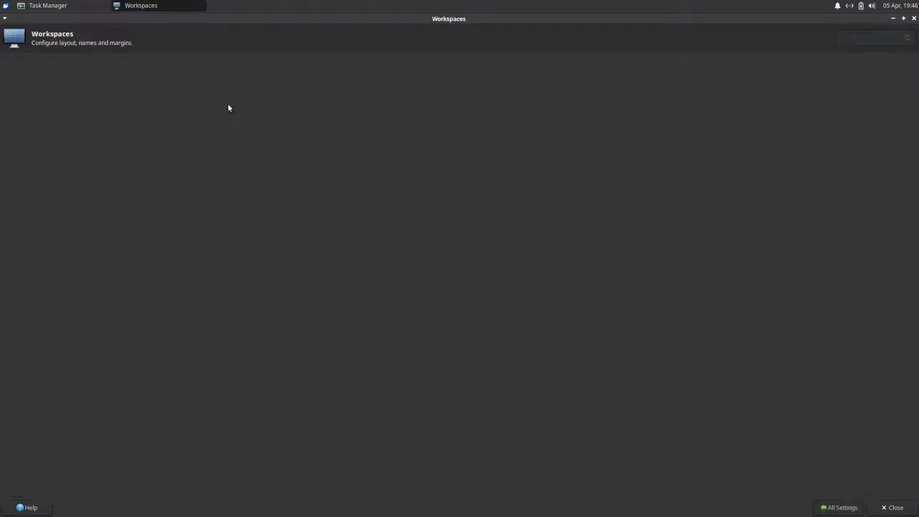
{"action": "left_click", "coordinate": [63, 70]}
{"action": "left_click", "coordinate": [836, 507]}
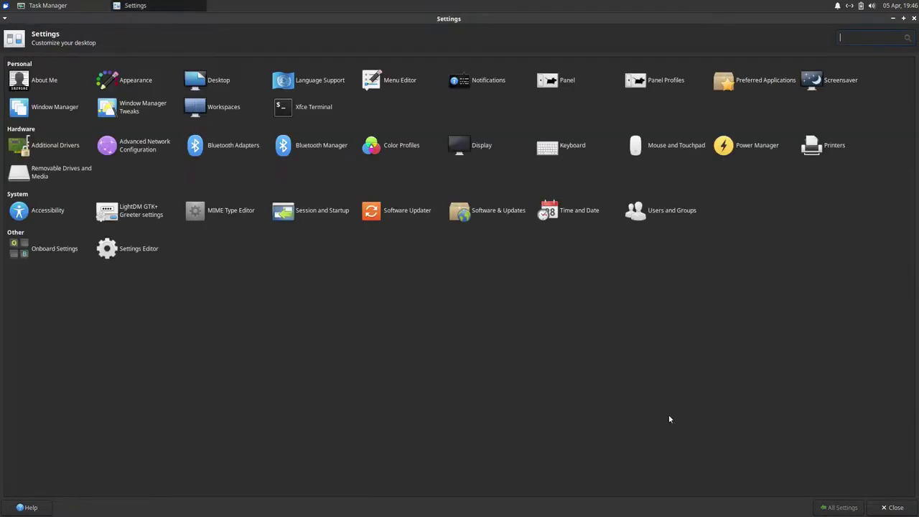
Step: View the general, appearance, colors, compatibility and advanced preferences of Xfce Terminal, and close them
{"action": "left_click", "coordinate": [314, 108]}
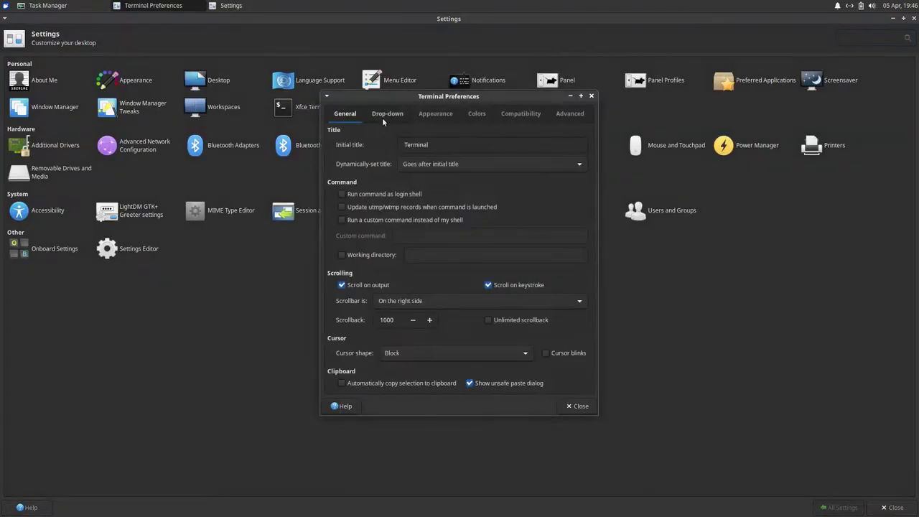
{"action": "left_click", "coordinate": [429, 117]}
{"action": "left_click", "coordinate": [477, 114]}
{"action": "left_click", "coordinate": [520, 115]}
{"action": "left_click", "coordinate": [572, 116]}
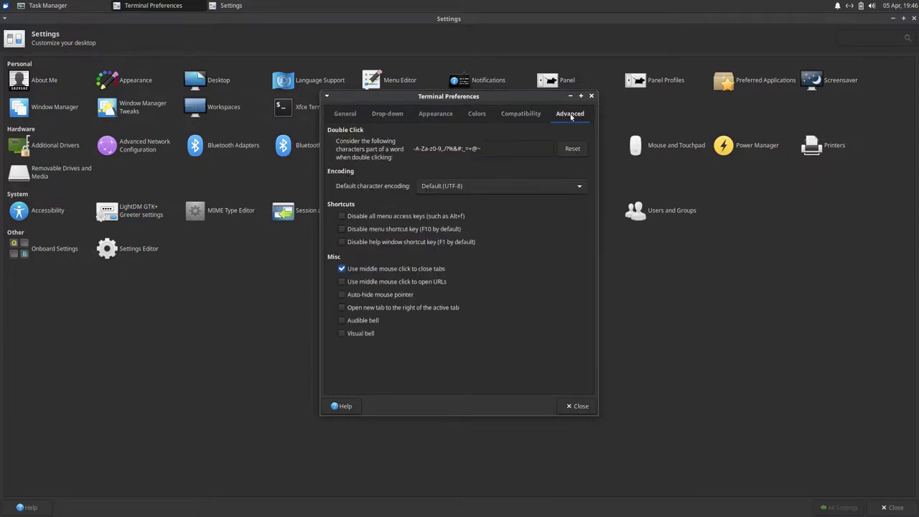
{"action": "left_click", "coordinate": [590, 96]}
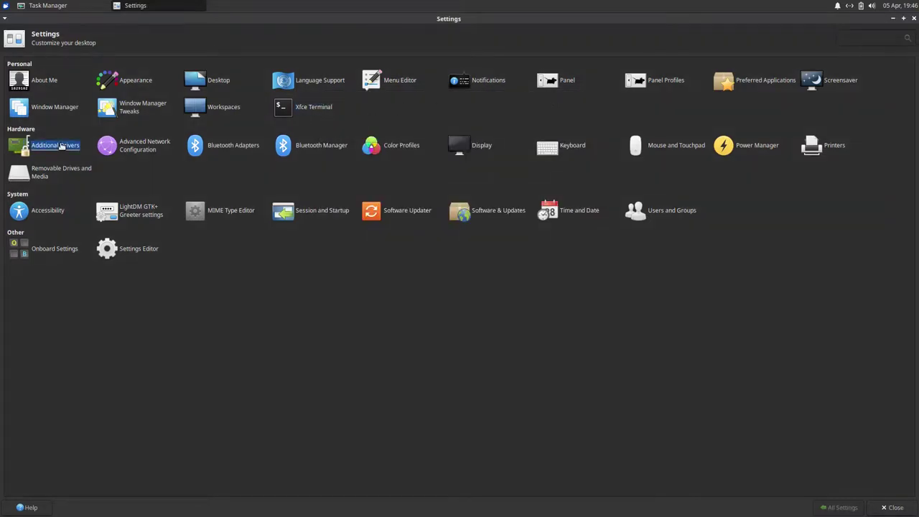
Step: View Additional Drivers and the Livepatch, developer, authentication and other software options of Software & Updates, and close the window
{"action": "left_click", "coordinate": [61, 145]}
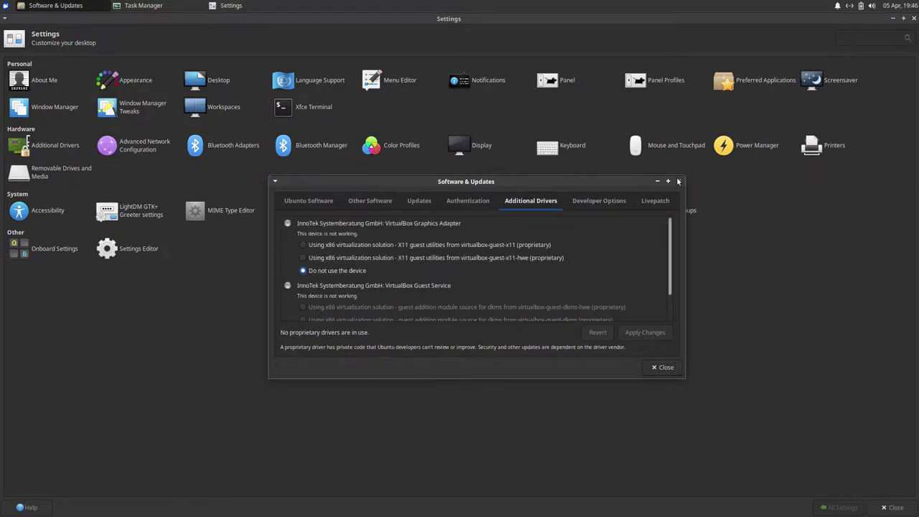
{"action": "left_click", "coordinate": [655, 200]}
{"action": "left_click", "coordinate": [599, 201]}
{"action": "left_click", "coordinate": [465, 201]}
{"action": "scroll", "coordinate": [420, 201], "scroll_direction": "up", "scroll_amount": 3}
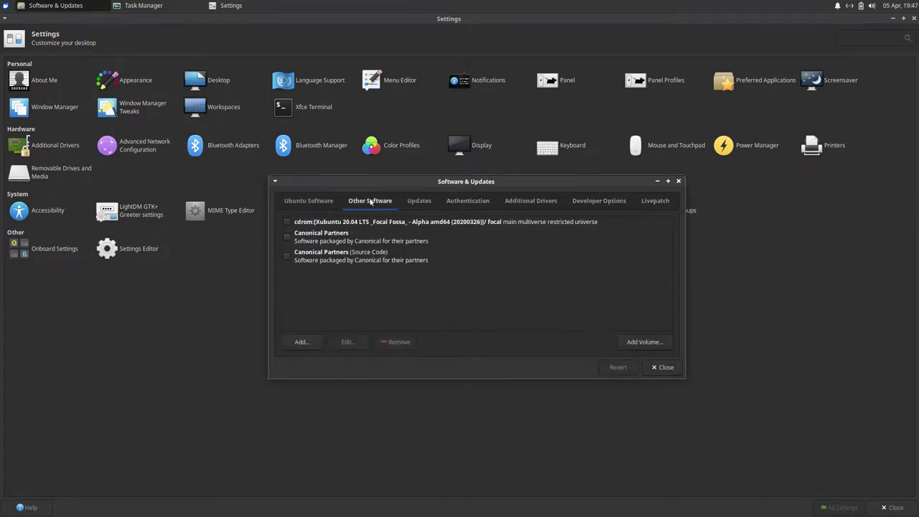
{"action": "left_click", "coordinate": [678, 182]}
Step: Open Advanced Network Configuration, view the connection types available for a new connection, and close it without creating one
{"action": "left_click", "coordinate": [154, 145]}
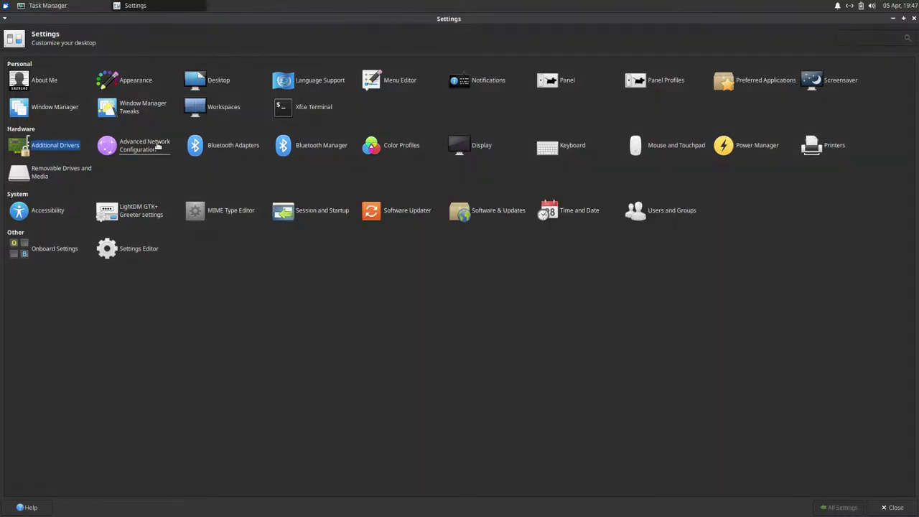
{"action": "left_click", "coordinate": [328, 360]}
{"action": "left_click", "coordinate": [438, 296]}
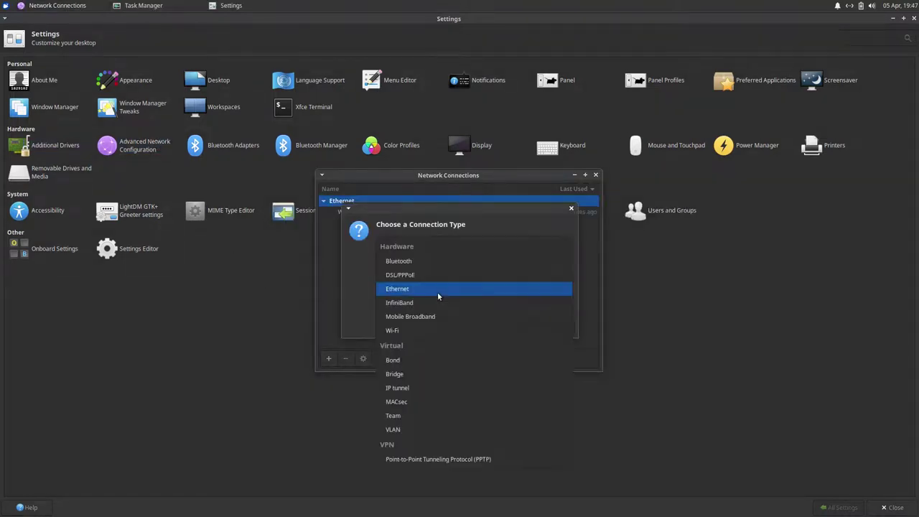
{"action": "left_click", "coordinate": [595, 184]}
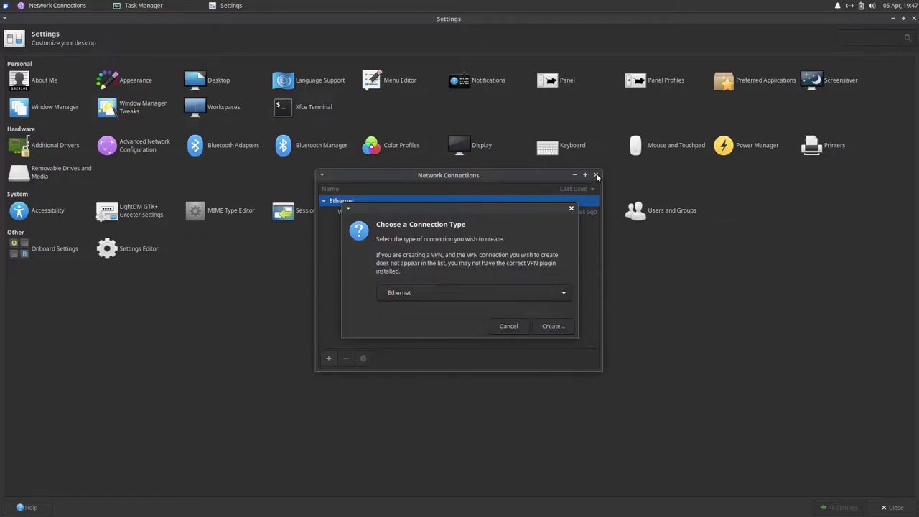
{"action": "left_click", "coordinate": [572, 210]}
{"action": "left_click", "coordinate": [595, 174]}
Step: View the Bluetooth Adapters page and the color profiles that can be added to the monitor, and return to the settings overview
{"action": "left_click", "coordinate": [222, 145]}
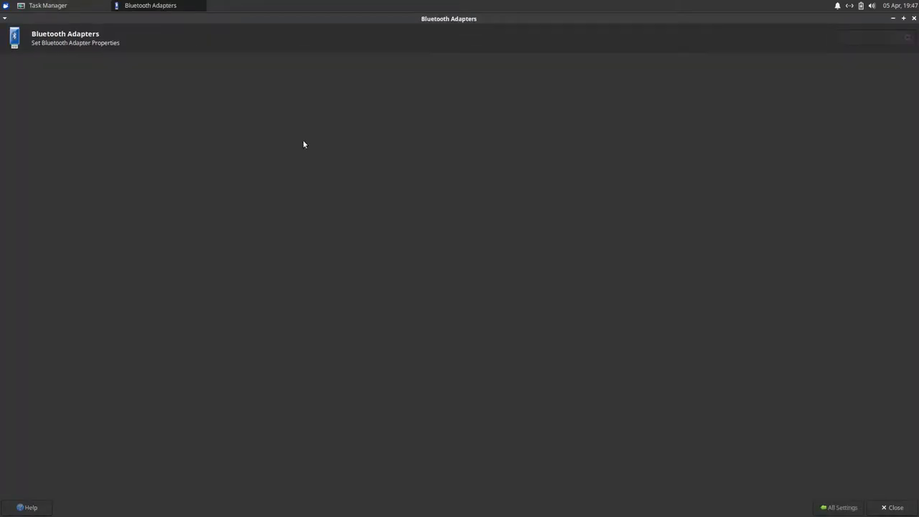
{"action": "left_click", "coordinate": [488, 279]}
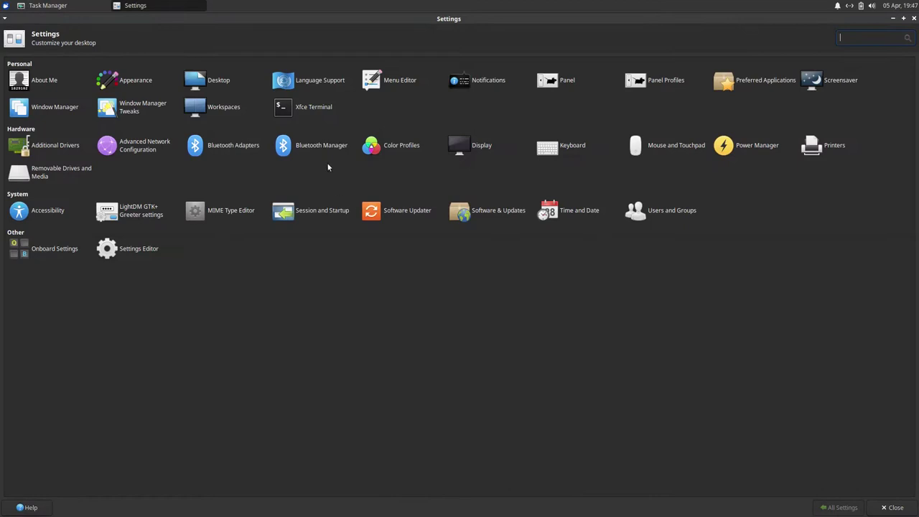
{"action": "left_click", "coordinate": [388, 145]}
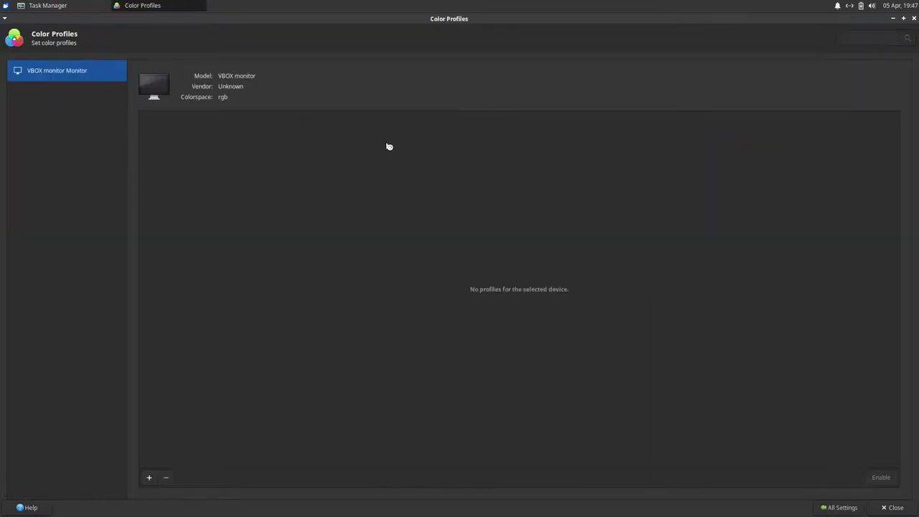
{"action": "left_click", "coordinate": [149, 478]}
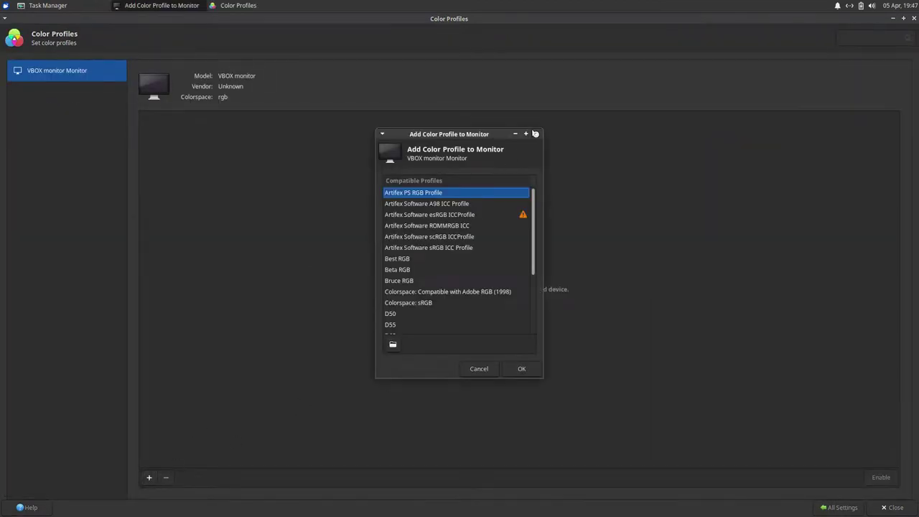
{"action": "left_click", "coordinate": [536, 133]}
{"action": "left_click", "coordinate": [826, 507]}
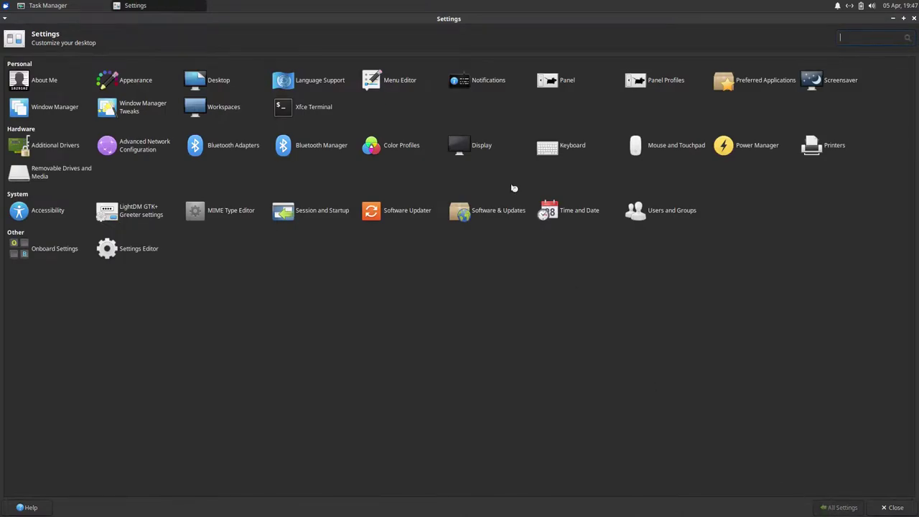
Step: View the Display settings and the Keyboard application shortcuts and layout options, and return to the settings overview
{"action": "left_click", "coordinate": [481, 147]}
{"action": "left_click", "coordinate": [834, 509]}
{"action": "left_click", "coordinate": [570, 148]}
{"action": "left_click", "coordinate": [107, 65]}
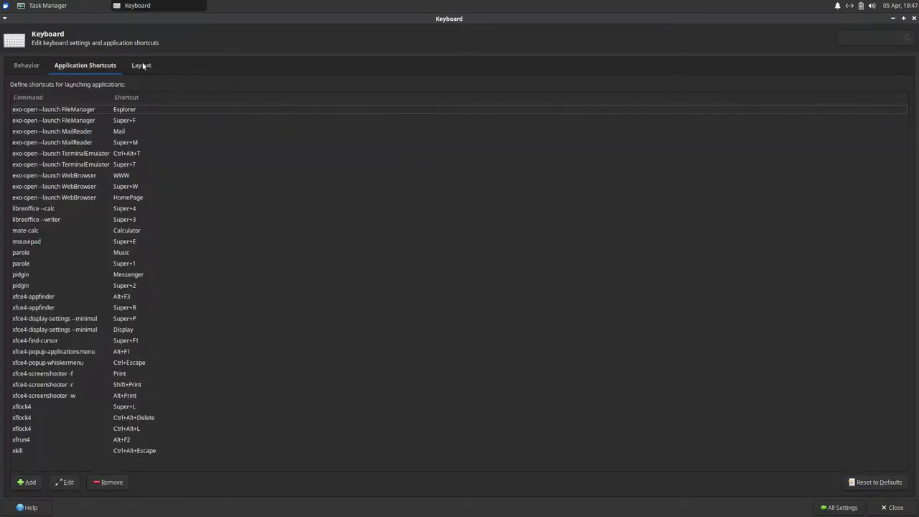
{"action": "left_click", "coordinate": [142, 65]}
{"action": "left_click", "coordinate": [838, 508]}
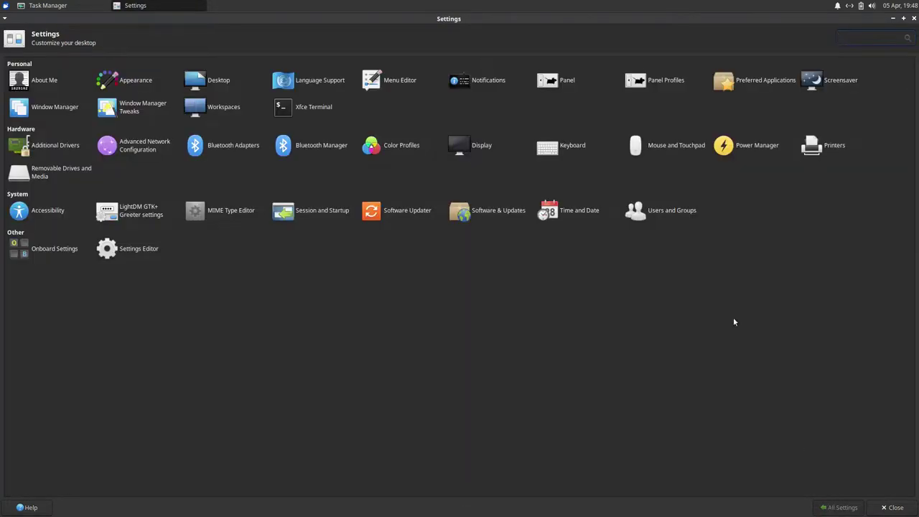
Step: View the Mouse and Touchpad settings and return to the settings overview
{"action": "left_click", "coordinate": [661, 149]}
{"action": "left_click", "coordinate": [102, 67]}
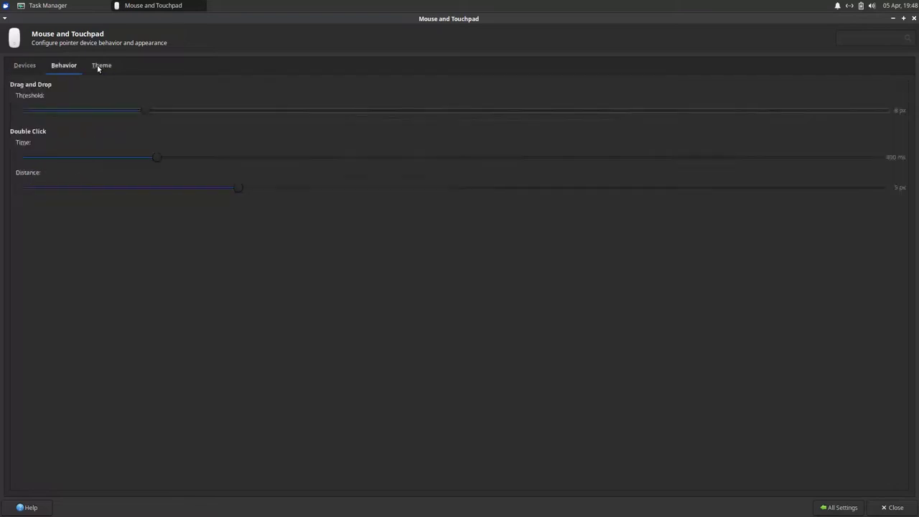
{"action": "left_click", "coordinate": [841, 507]}
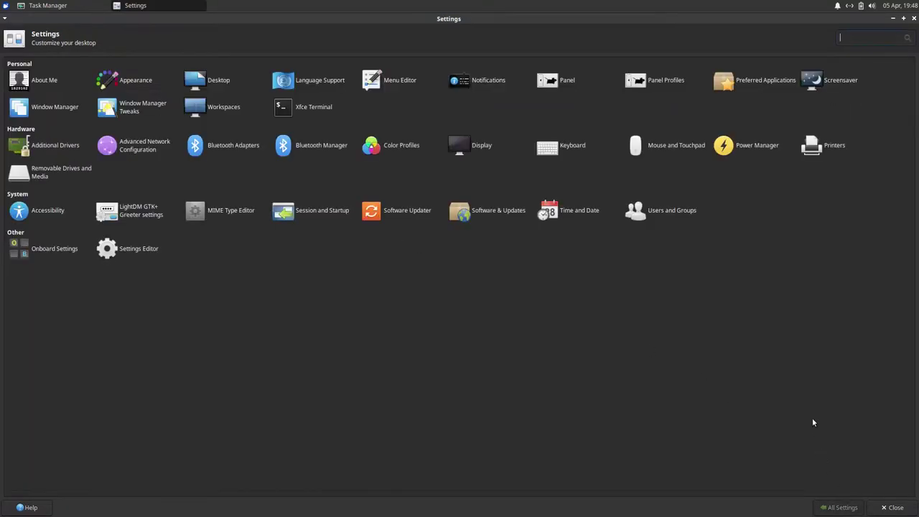
Step: View the Power Manager's general, system, display and devices pages, including the battery details, and return to the settings overview
{"action": "left_click", "coordinate": [747, 146]}
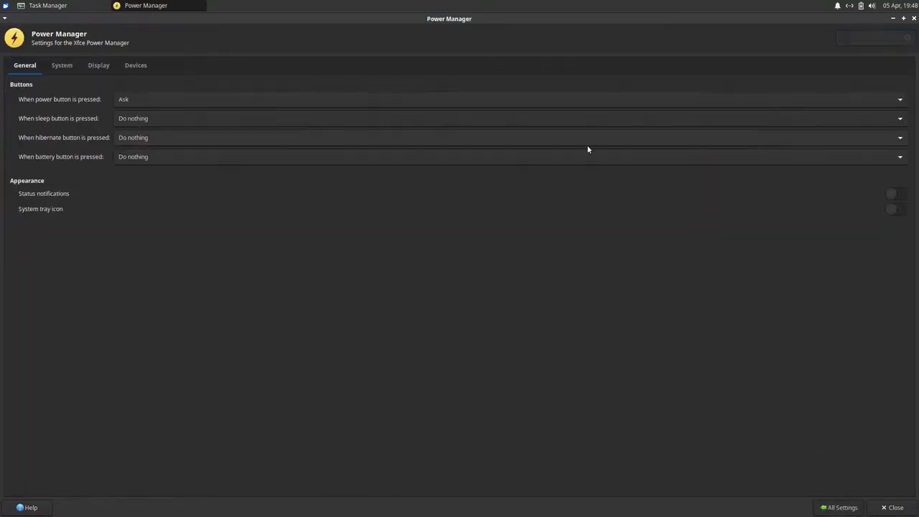
{"action": "left_click", "coordinate": [61, 65]}
{"action": "left_click", "coordinate": [97, 66]}
{"action": "left_click", "coordinate": [132, 67]}
{"action": "left_click", "coordinate": [85, 114]}
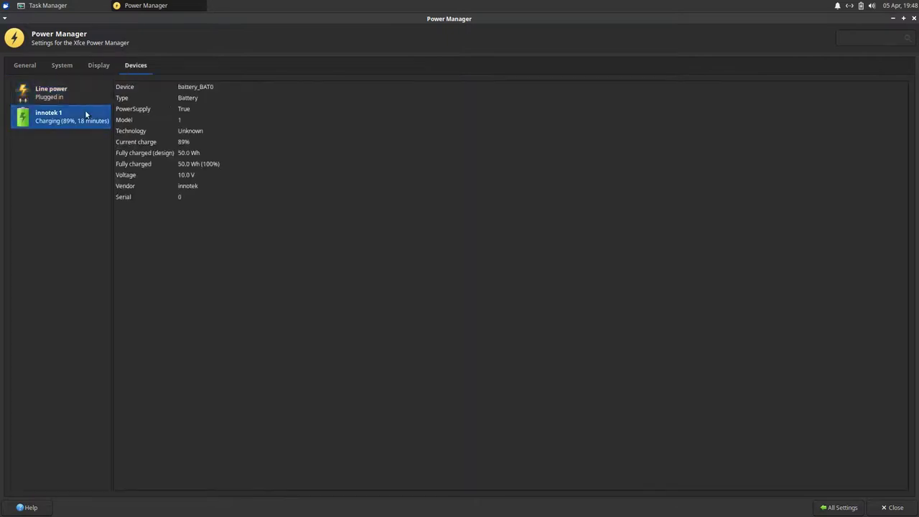
{"action": "left_click", "coordinate": [841, 508]}
Step: Open Printers, view the device choices for adding a new printer, and close it without adding one
{"action": "left_click", "coordinate": [825, 147]}
{"action": "left_click", "coordinate": [459, 281]}
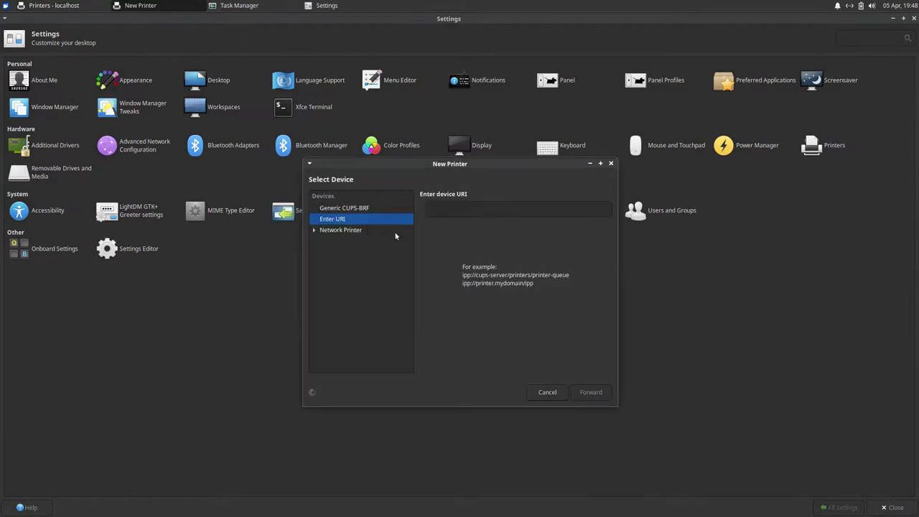
{"action": "left_click", "coordinate": [611, 164]}
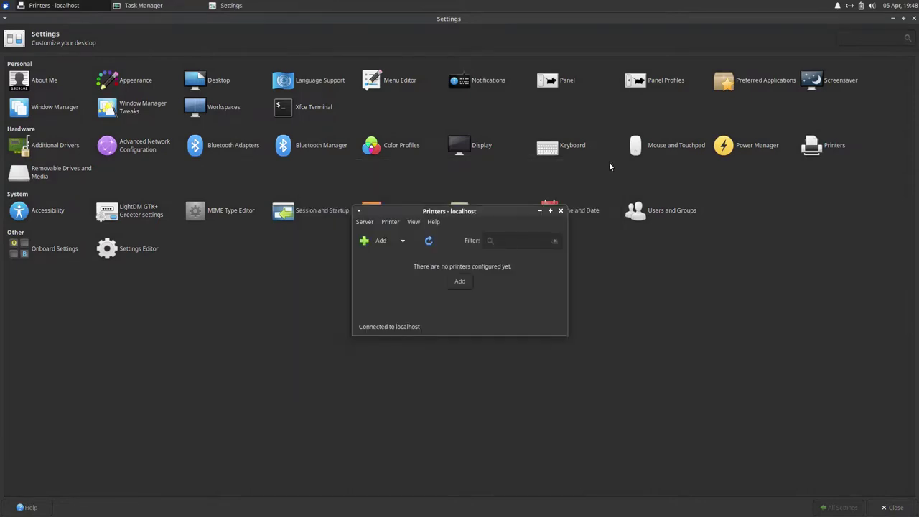
{"action": "left_click", "coordinate": [561, 211]}
Step: View the multimedia, cameras, PDAs, printers and input devices options of Removable Drives and Media, and return to the settings overview
{"action": "left_click", "coordinate": [50, 171]}
{"action": "left_click", "coordinate": [66, 65]}
{"action": "left_click", "coordinate": [109, 67]}
{"action": "left_click", "coordinate": [148, 67]}
{"action": "left_click", "coordinate": [181, 67]}
{"action": "left_click", "coordinate": [224, 67]}
{"action": "left_click", "coordinate": [832, 507]}
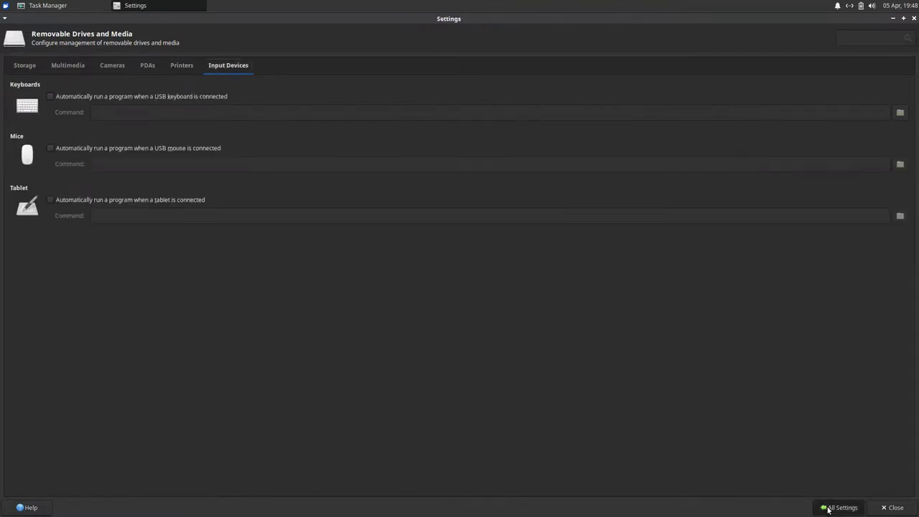
Step: View the Accessibility options and return to the settings overview
{"action": "left_click", "coordinate": [24, 209]}
{"action": "left_click", "coordinate": [109, 69]}
{"action": "left_click", "coordinate": [145, 65]}
{"action": "left_click", "coordinate": [827, 507]}
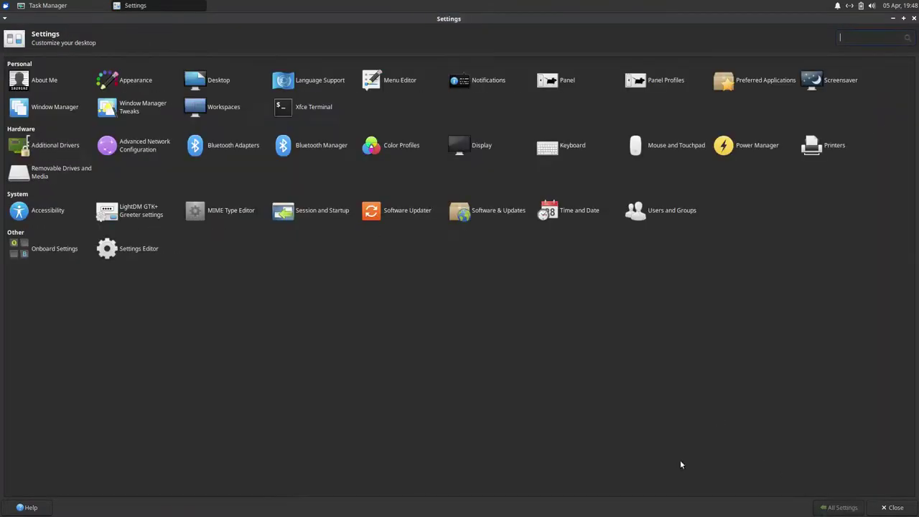
Step: Look through the pages of the LightDM GTK+ Greeter settings and return to the settings overview
{"action": "left_click", "coordinate": [149, 212]}
{"action": "key", "text": "Return"}
{"action": "left_click", "coordinate": [346, 66]}
{"action": "left_click", "coordinate": [574, 66]}
{"action": "left_click", "coordinate": [798, 66]}
{"action": "left_click", "coordinate": [840, 507]}
Step: View the MIME Type Editor's list of default applications and return to the settings overview
{"action": "left_click", "coordinate": [236, 210]}
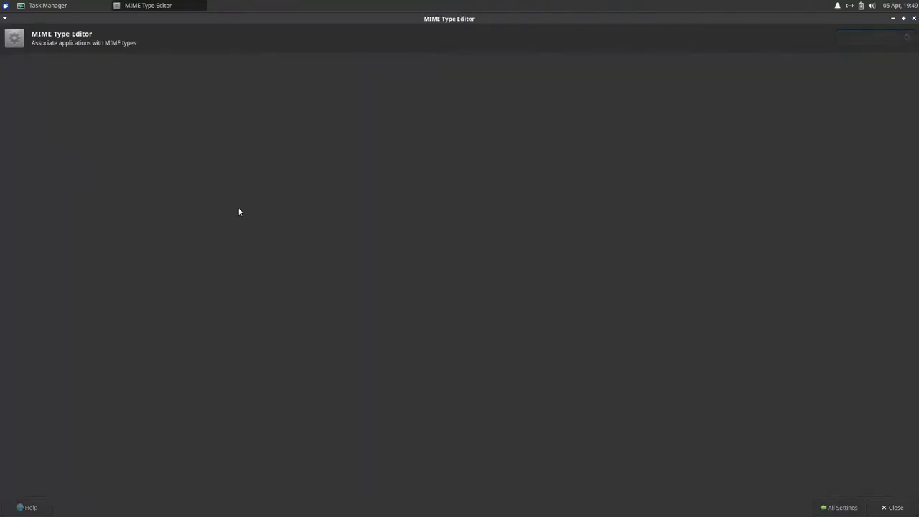
{"action": "left_click", "coordinate": [509, 308]}
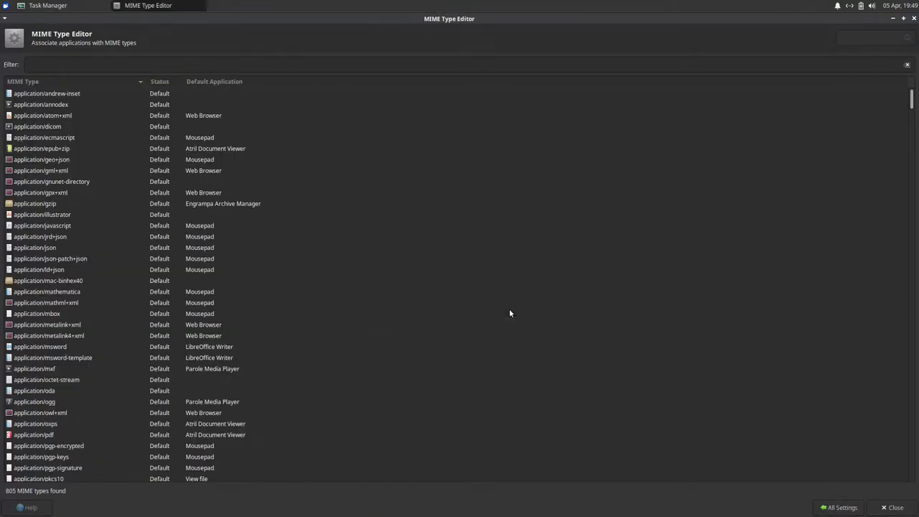
{"action": "left_click", "coordinate": [835, 507]}
Step: View the application autostart, current session and advanced options of Session and Startup, and return to the settings overview
{"action": "left_click", "coordinate": [321, 210]}
{"action": "left_click", "coordinate": [107, 65]}
{"action": "left_click", "coordinate": [151, 65]}
{"action": "left_click", "coordinate": [194, 66]}
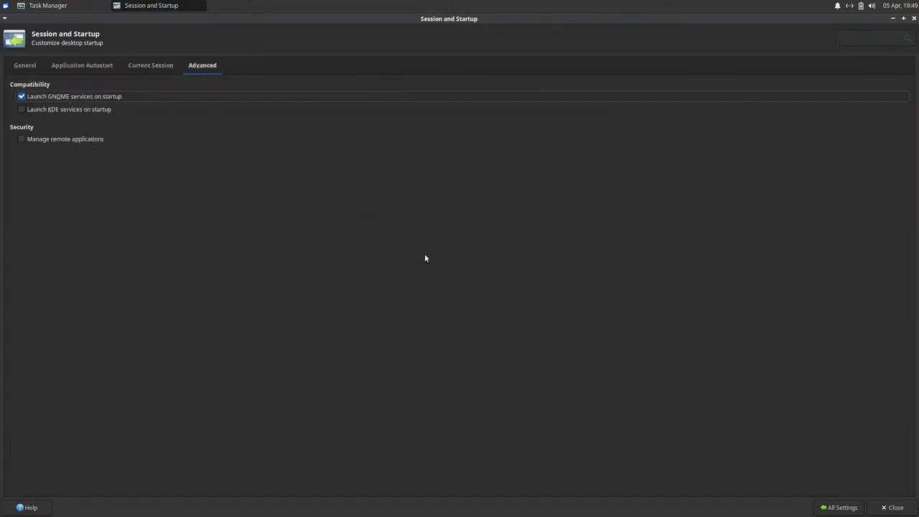
{"action": "left_click", "coordinate": [830, 507]}
Step: Check for updates with Software Updater, and open and close Software & Updates
{"action": "left_click", "coordinate": [403, 211]}
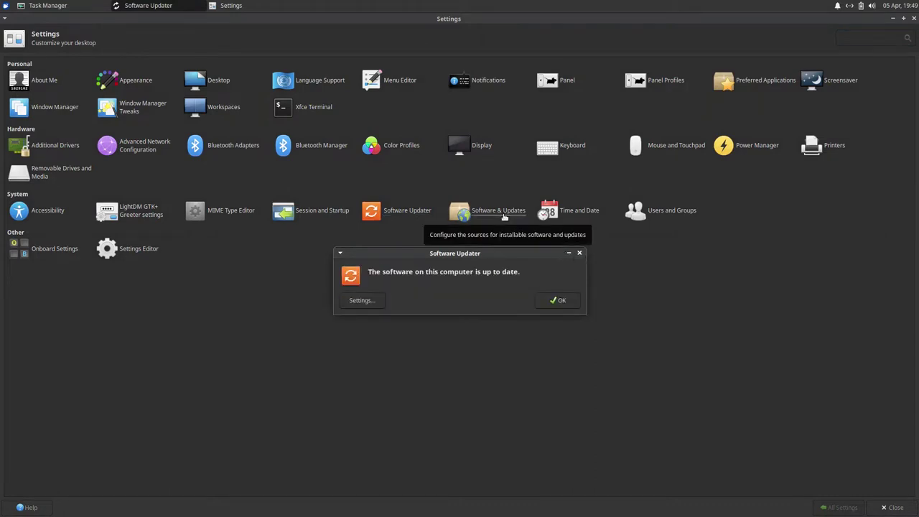
{"action": "left_click", "coordinate": [504, 216]}
{"action": "left_click", "coordinate": [676, 185]}
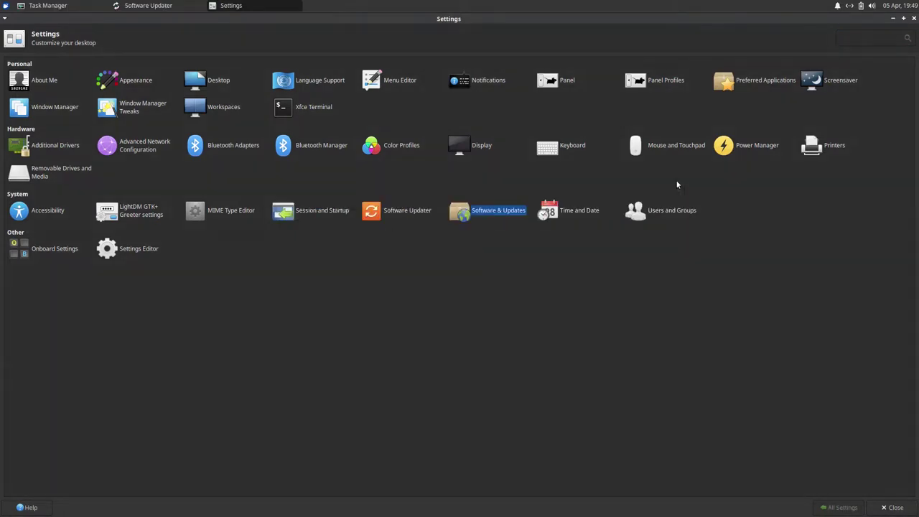
Step: Open the Time and Date settings and unlock them for editing with the account password
{"action": "double_click", "coordinate": [577, 215]}
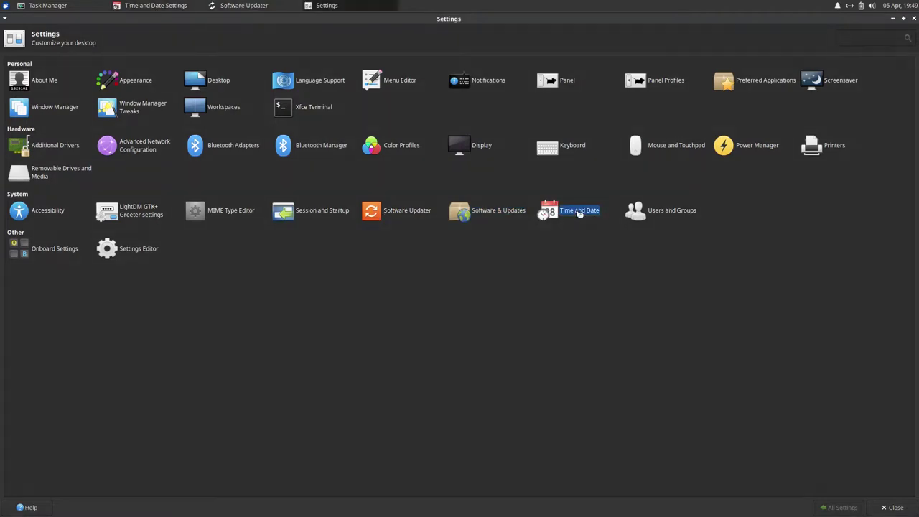
{"action": "left_click", "coordinate": [256, 7]}
{"action": "left_click", "coordinate": [256, 8]}
{"action": "left_click", "coordinate": [551, 377]}
{"action": "key", "text": "Return"}
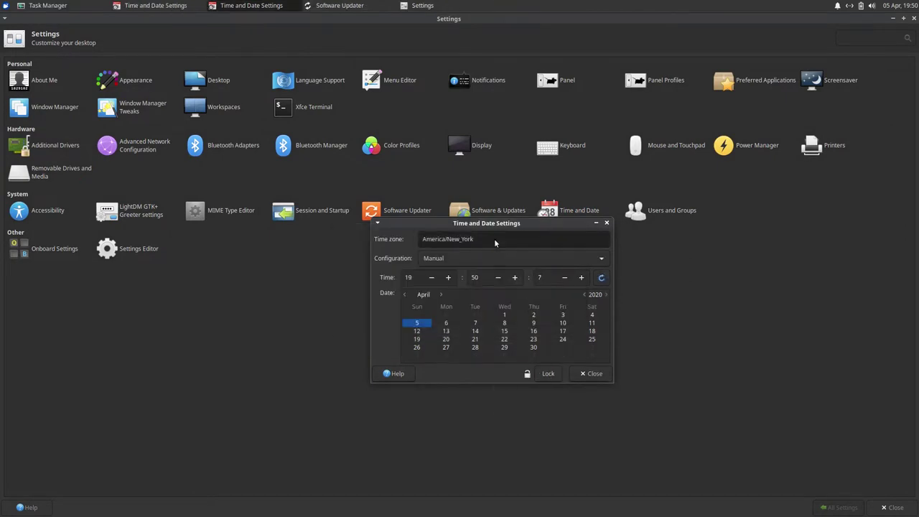
Step: View the time zone option, dismiss the error message and close the Time and Date settings
{"action": "left_click", "coordinate": [495, 243]}
{"action": "left_click", "coordinate": [608, 210]}
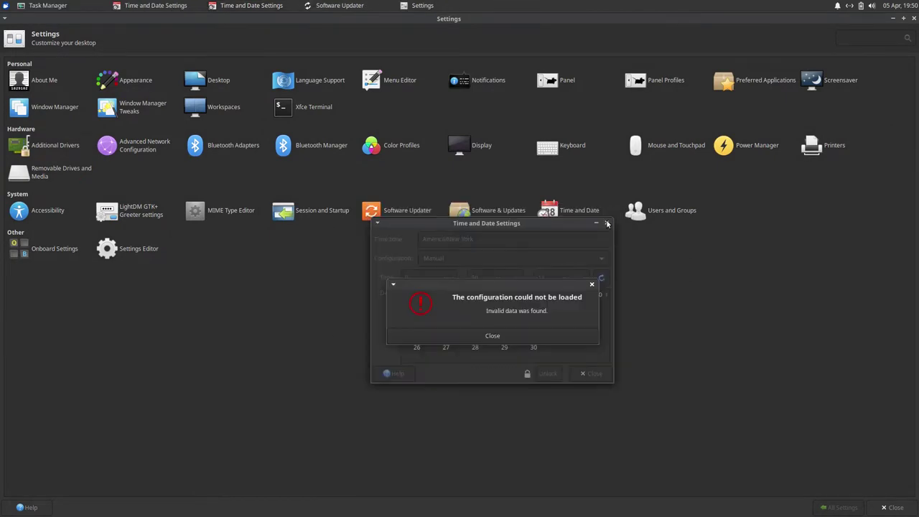
{"action": "left_click", "coordinate": [524, 335]}
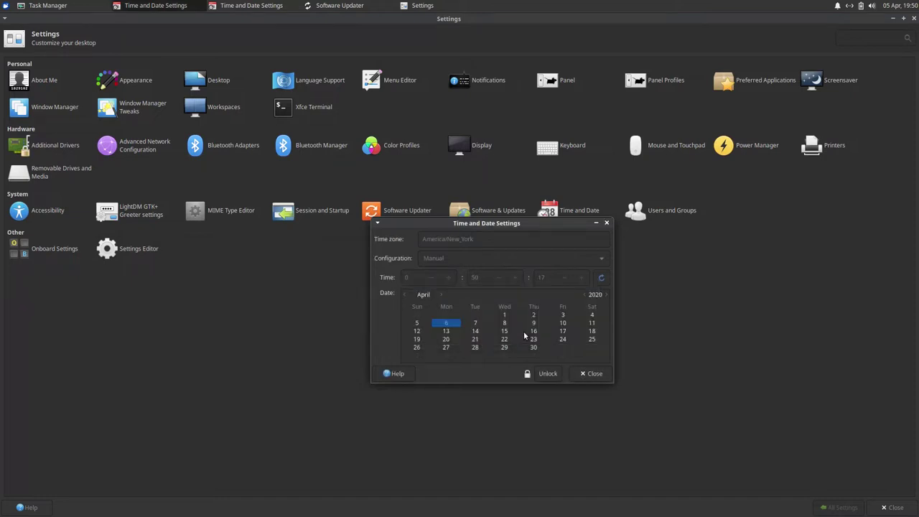
{"action": "left_click", "coordinate": [606, 224]}
Step: Open Users and Groups, start adding a user by authenticating with the account password, cancel the addition and close the user settings
{"action": "left_click", "coordinate": [672, 210]}
{"action": "left_click", "coordinate": [341, 253]}
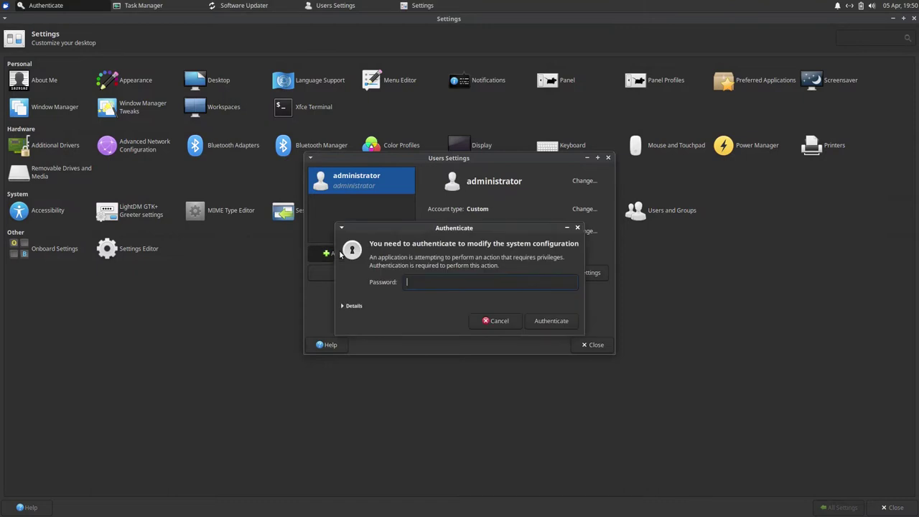
{"action": "key", "text": "Return"}
{"action": "left_click", "coordinate": [524, 146]}
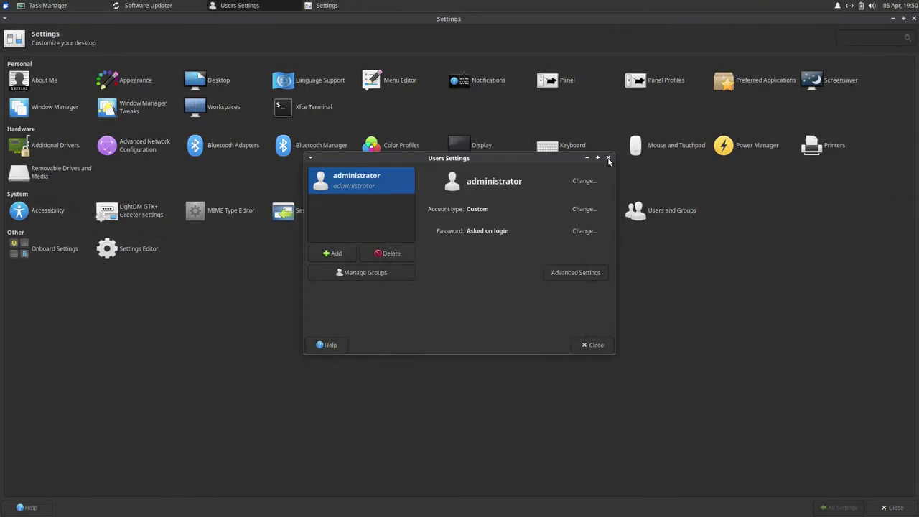
{"action": "left_click", "coordinate": [608, 157]}
Step: Open the Onboard settings and view the Window page's transparency and resize protection options
{"action": "left_click", "coordinate": [31, 254]}
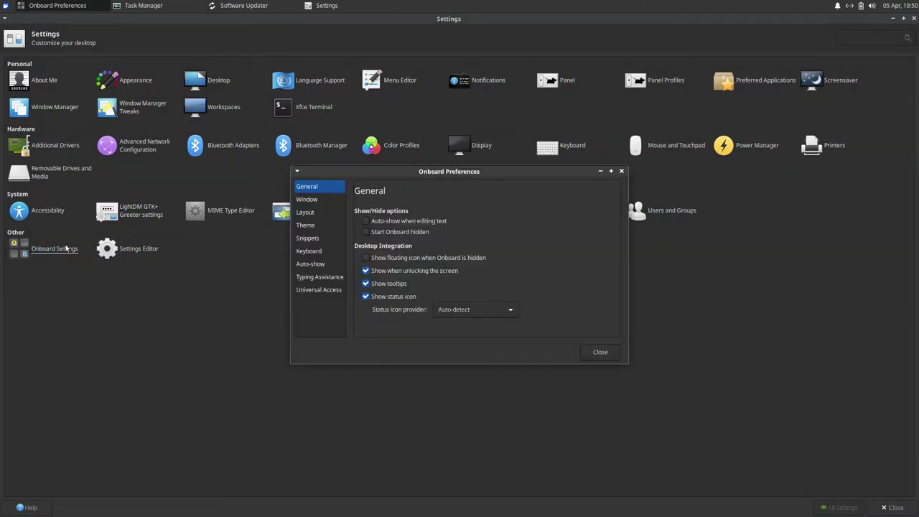
{"action": "left_click", "coordinate": [298, 200]}
{"action": "left_click", "coordinate": [445, 217]}
{"action": "left_click", "coordinate": [498, 217]}
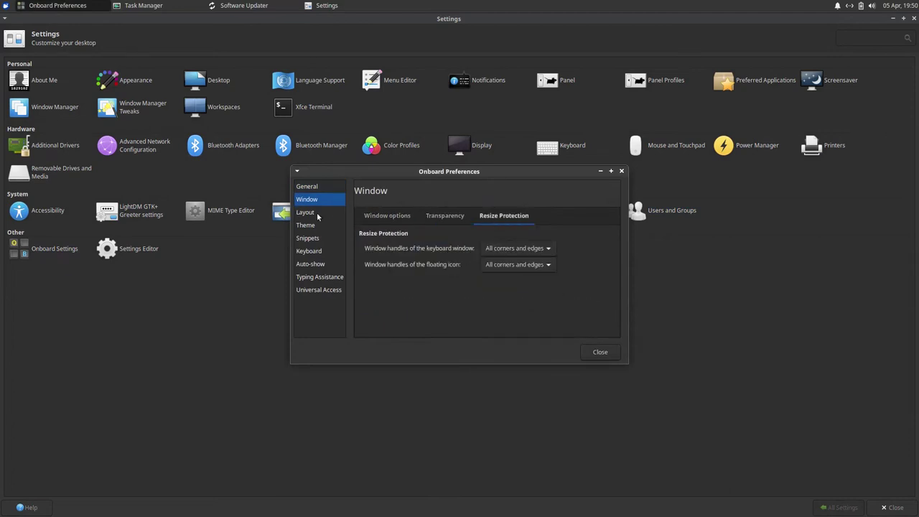
Step: View the Layout, Theme, Snippets and Keyboard pages of the Onboard preferences, including the advanced keyboard options
{"action": "left_click", "coordinate": [318, 213]}
{"action": "left_click", "coordinate": [318, 225]}
{"action": "left_click", "coordinate": [319, 238]}
{"action": "left_click", "coordinate": [321, 251]}
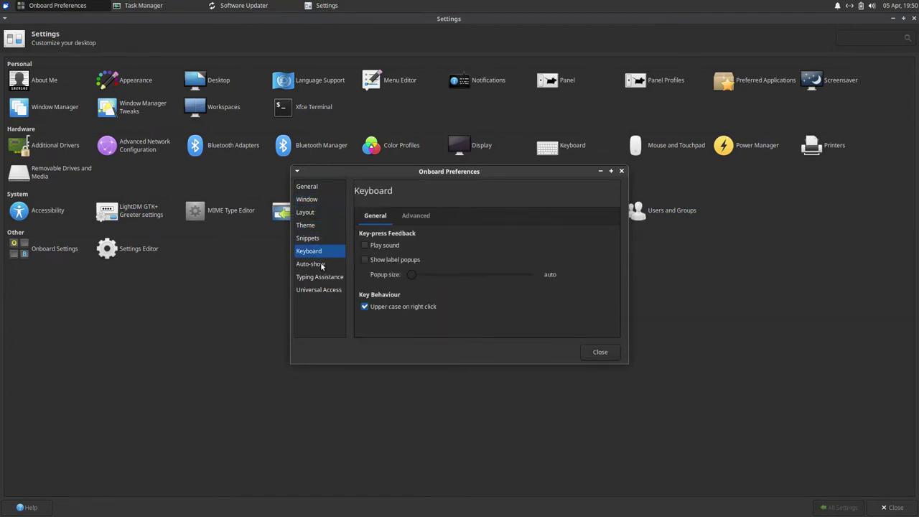
{"action": "left_click", "coordinate": [414, 215]}
Step: View all the Auto-show and Typing Assistance options and the Universal Access page, and close the Onboard preferences
{"action": "left_click", "coordinate": [321, 265]}
{"action": "left_click", "coordinate": [430, 216]}
{"action": "left_click", "coordinate": [501, 215]}
{"action": "left_click", "coordinate": [319, 276]}
{"action": "left_click", "coordinate": [453, 216]}
{"action": "left_click", "coordinate": [505, 216]}
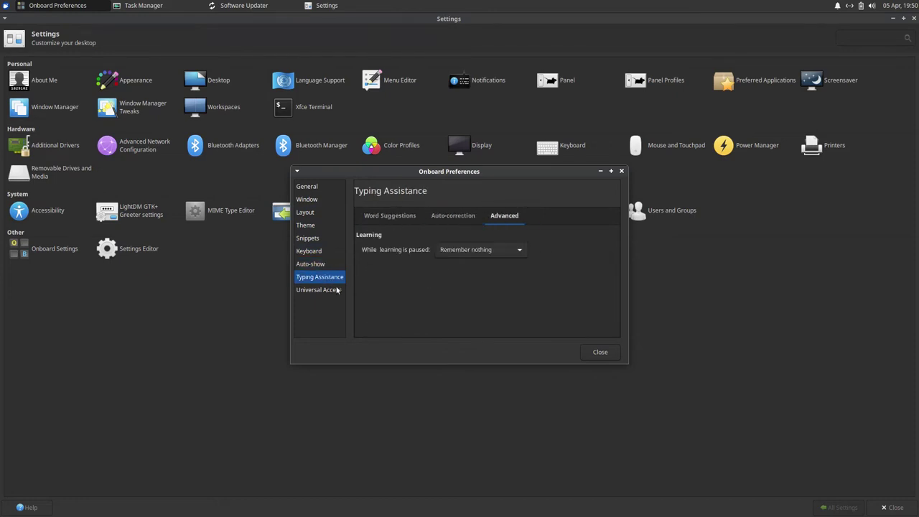
{"action": "left_click", "coordinate": [319, 289]}
{"action": "left_click", "coordinate": [622, 170]}
Step: Close the settings overview, the Software Updater and the Bluetooth connection error to clear the desktop
{"action": "left_click", "coordinate": [914, 18]}
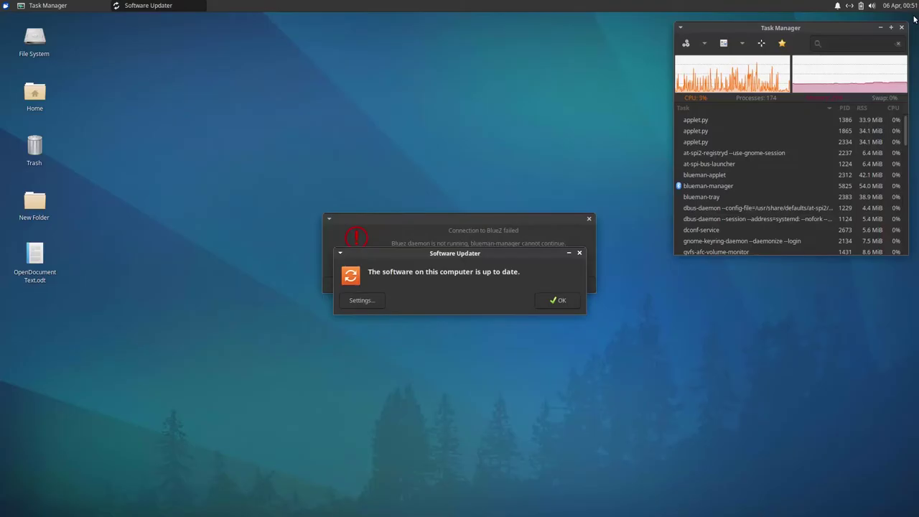
{"action": "left_click", "coordinate": [553, 303]}
{"action": "left_click", "coordinate": [590, 219]}
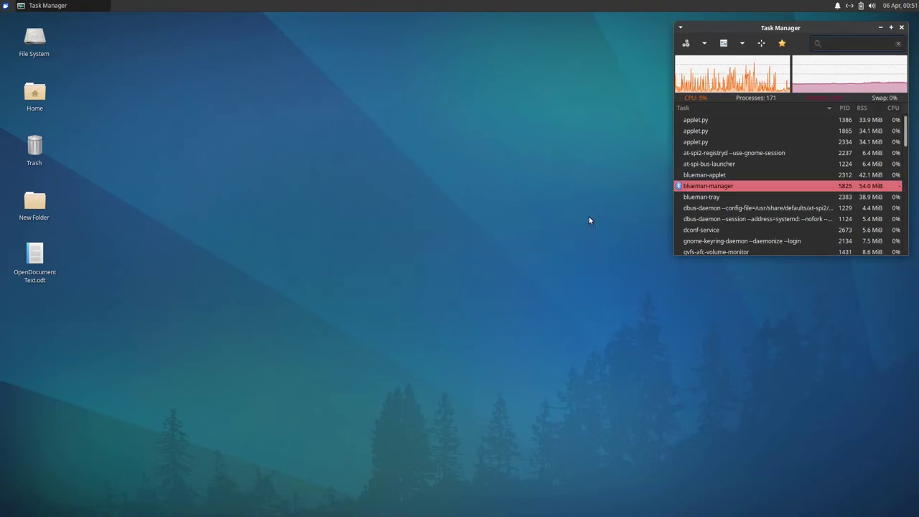
Step: Bring up the session options for logging out, restarting or shutting down
{"action": "left_click", "coordinate": [8, 8]}
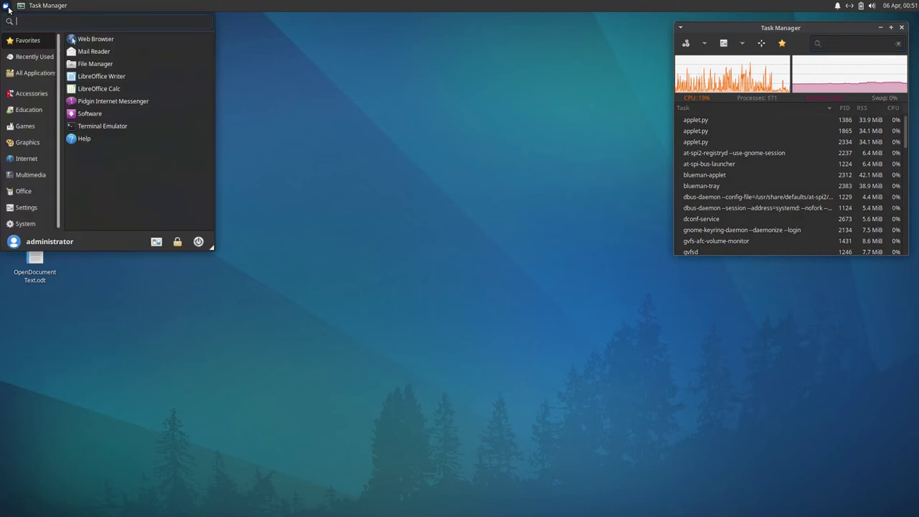
{"action": "left_click", "coordinate": [198, 241]}
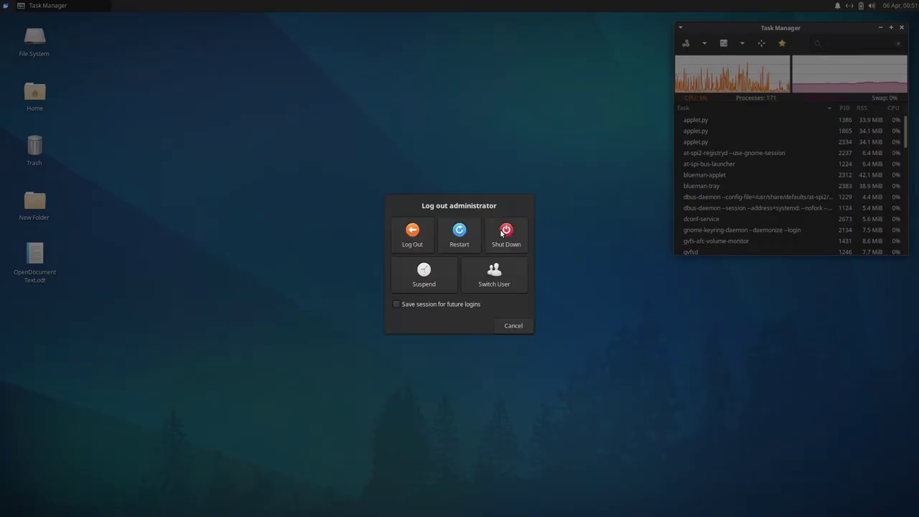